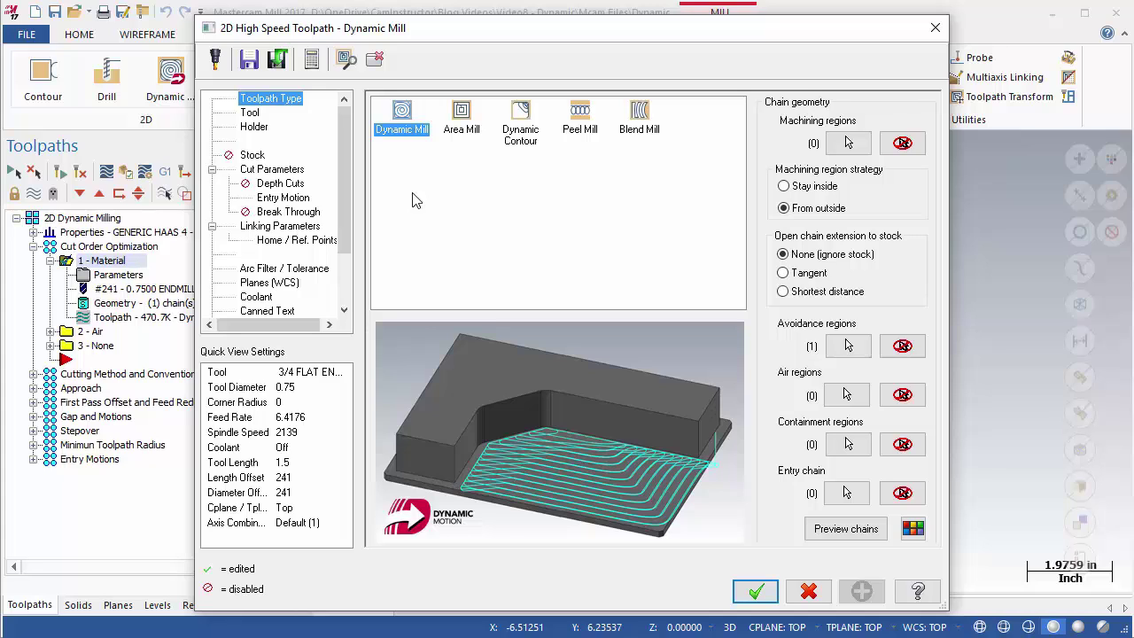
Review the Material toolpath's Depth Cuts, Break Through, Cut Parameters, Entry Motion, Stock and Tolerance pages, then close them
left_click(286, 184)
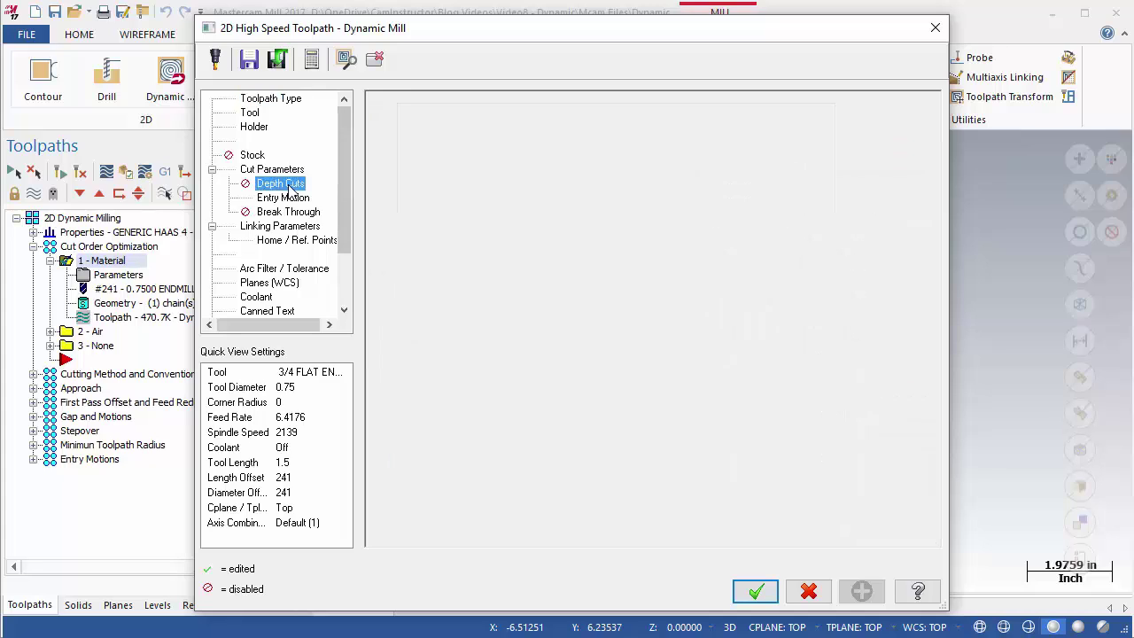
left_click(287, 213)
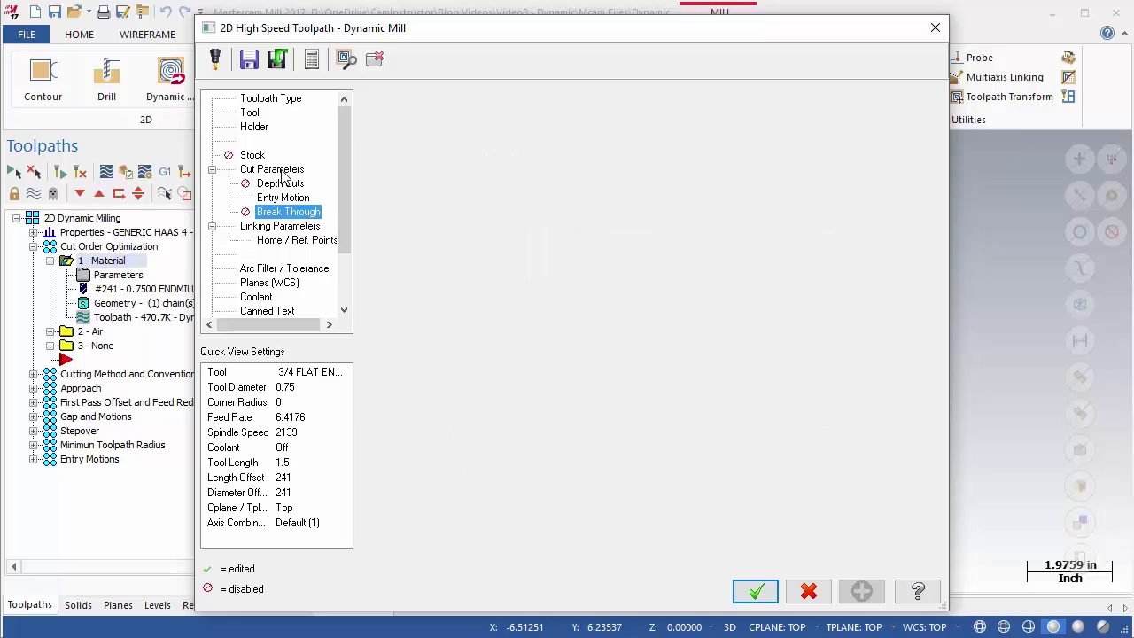
left_click(281, 175)
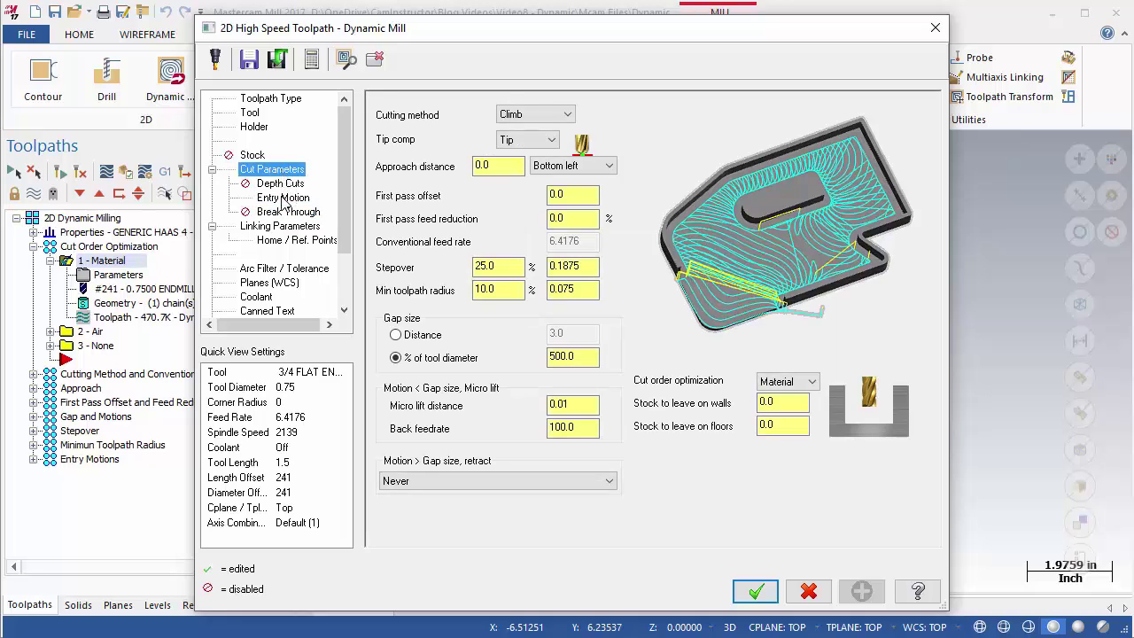
left_click(283, 198)
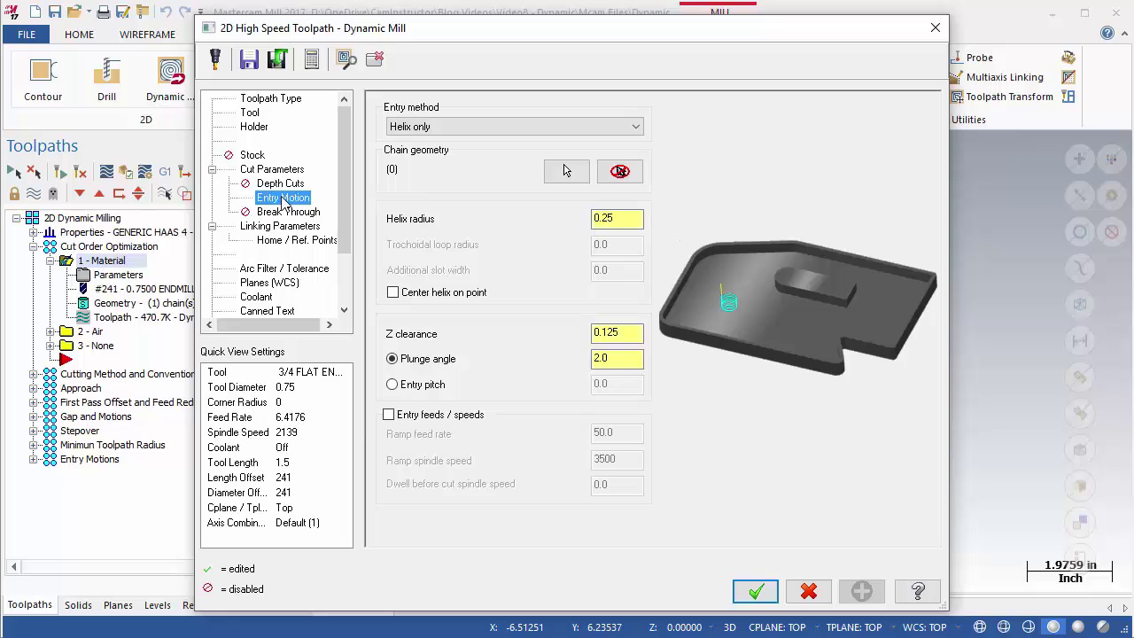
left_click(257, 157)
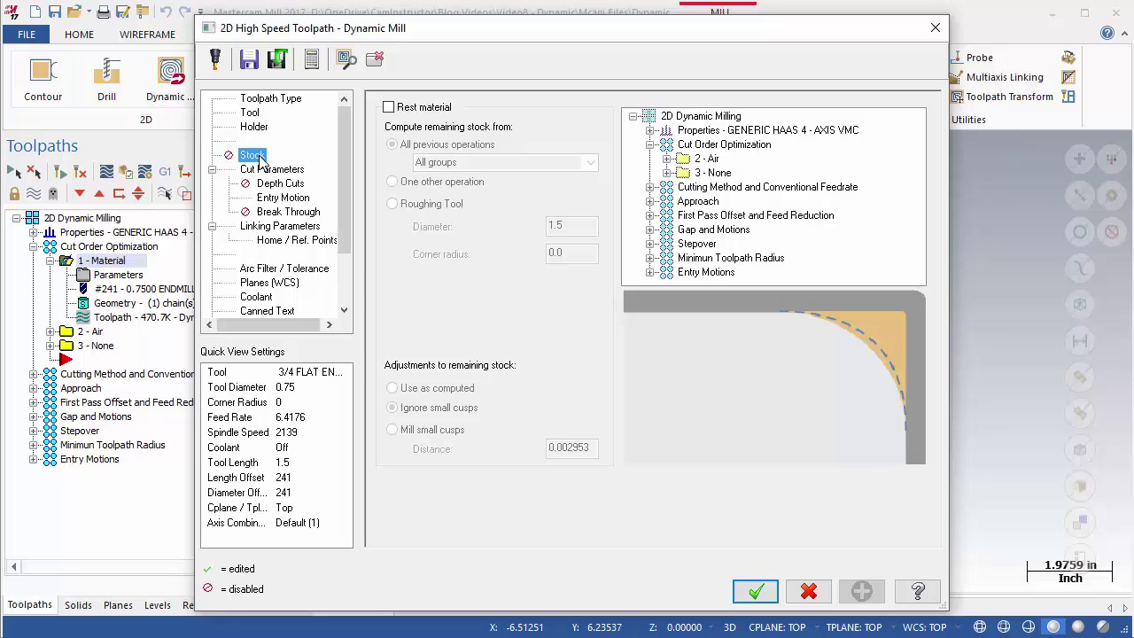
left_click(271, 269)
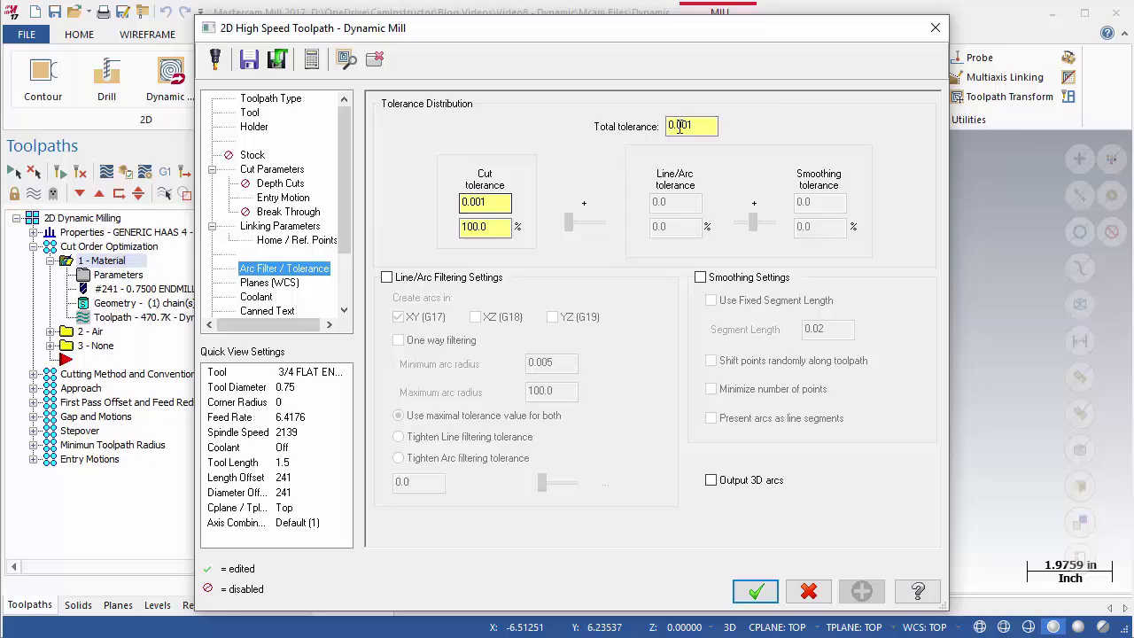
left_click(935, 28)
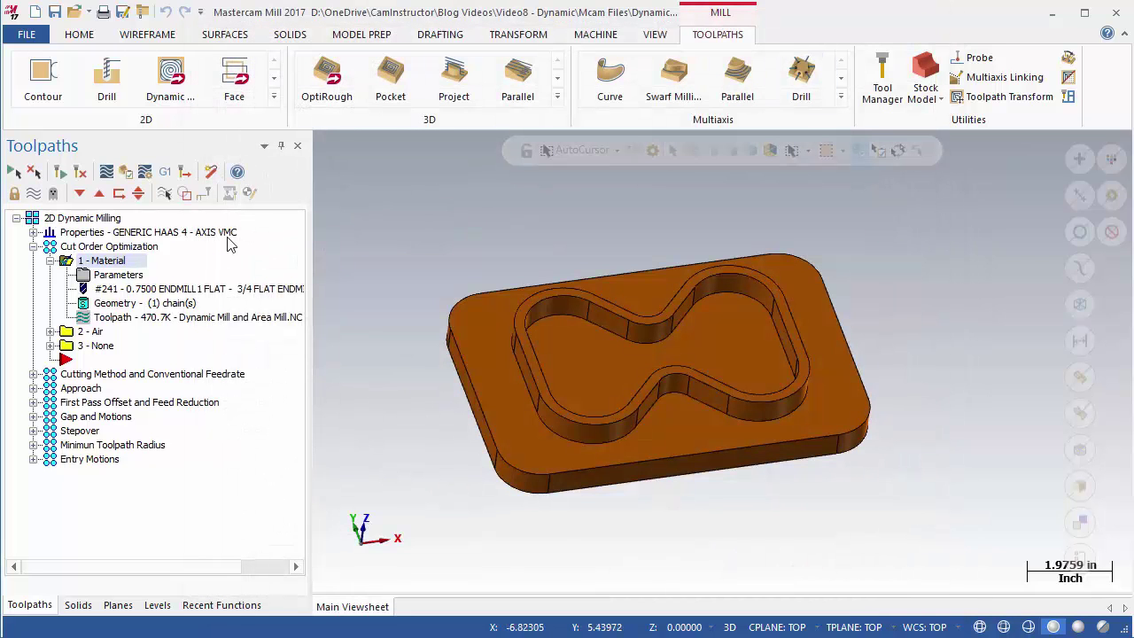
Browse the toolpath groups, then display only the selected 3 - None toolpath on the part
left_click(110, 247)
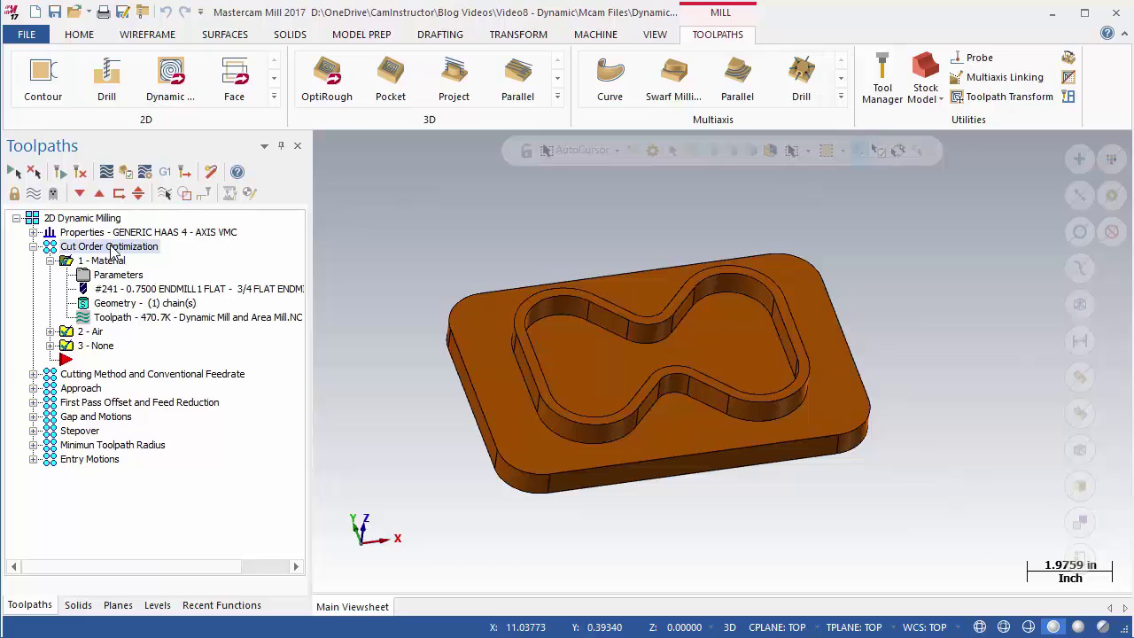
left_click(100, 375)
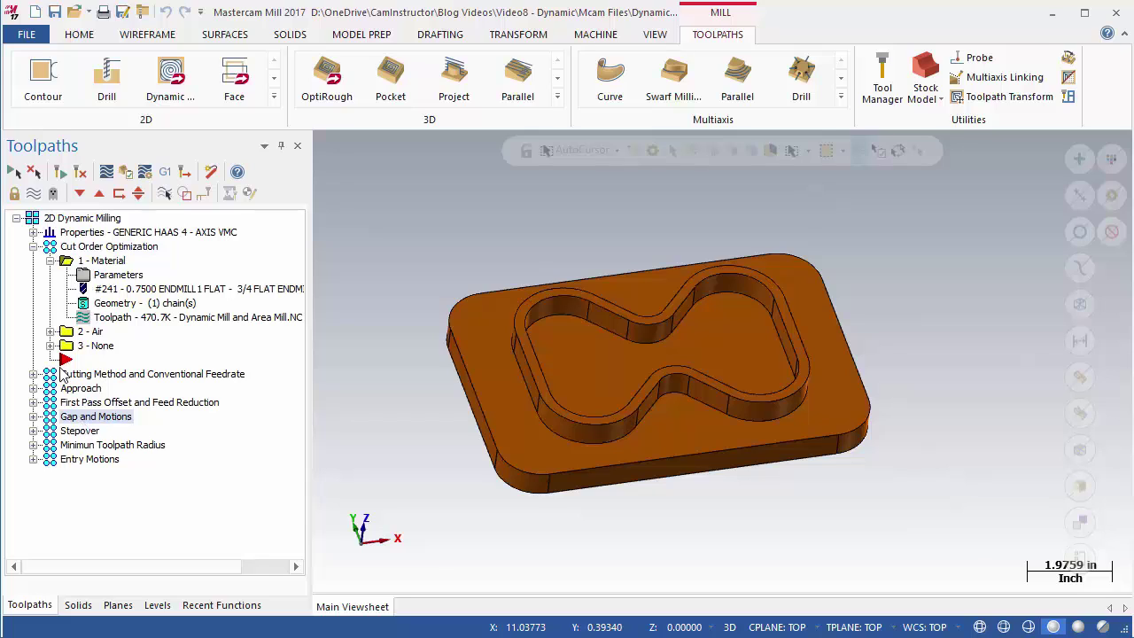
left_click(101, 262)
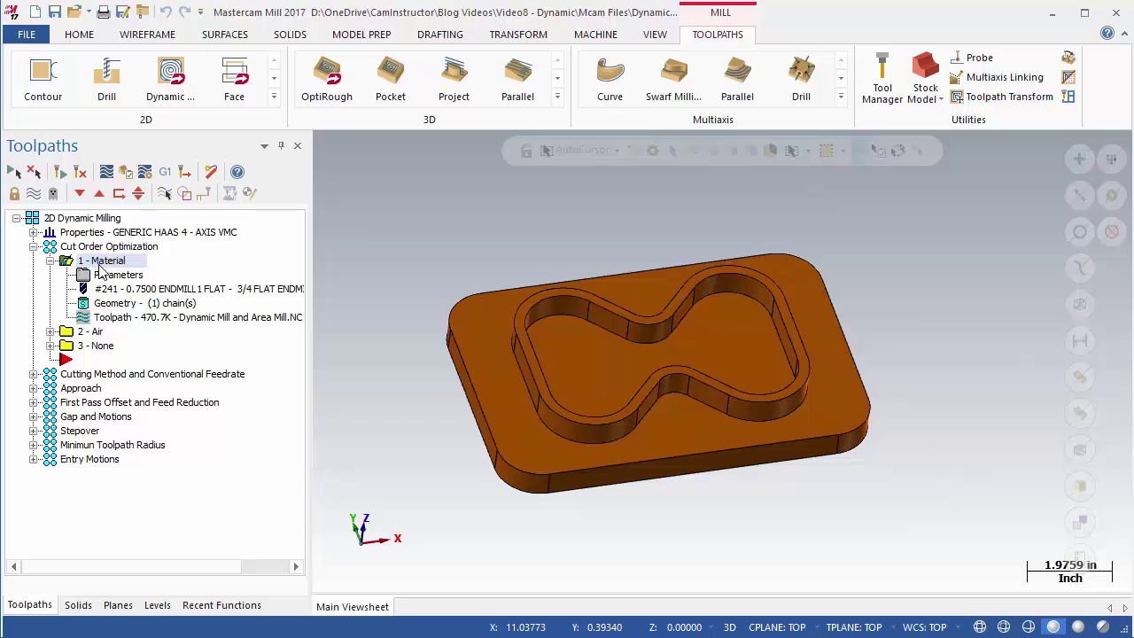
left_click(96, 346)
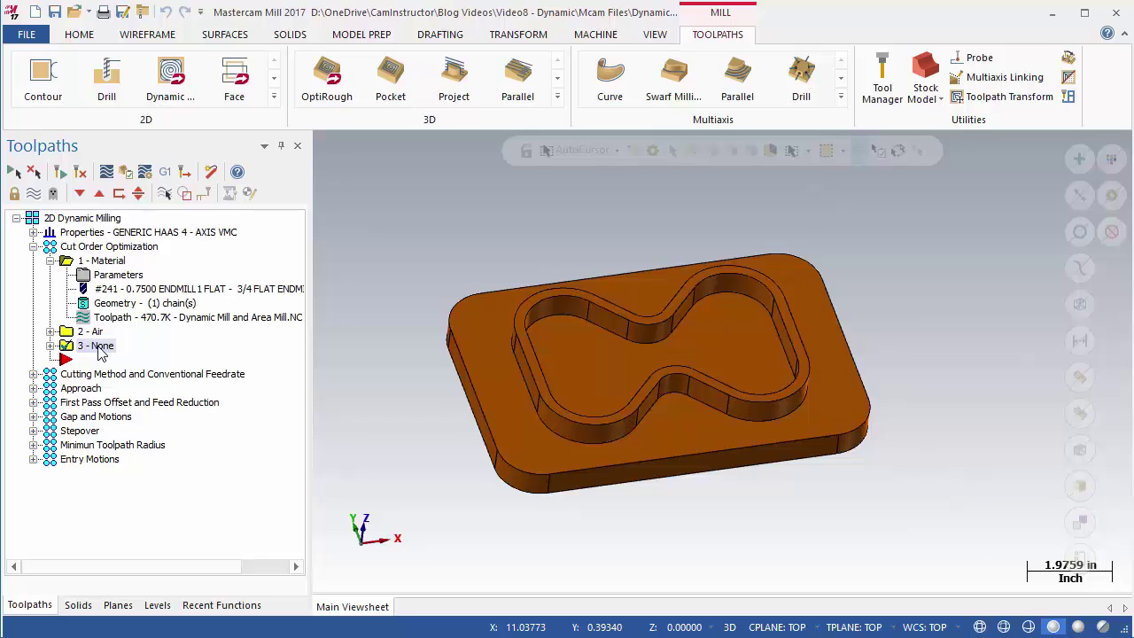
left_click(165, 194)
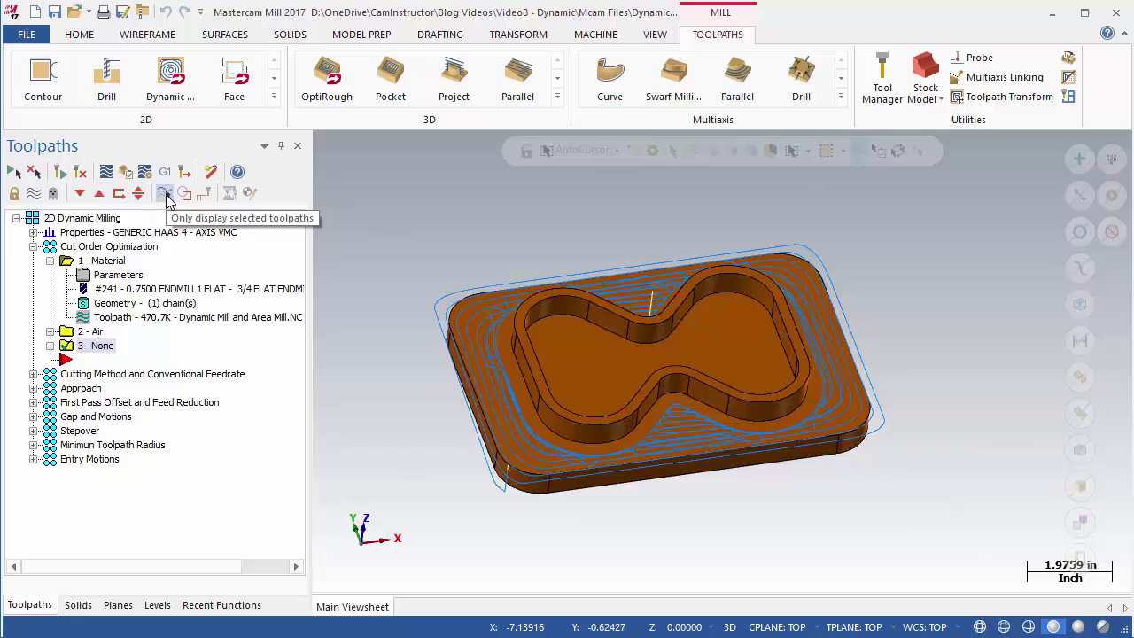
Open 1 - Material's Cut Parameters, confirm cut order optimization is Material, and close without changes
left_click(166, 196)
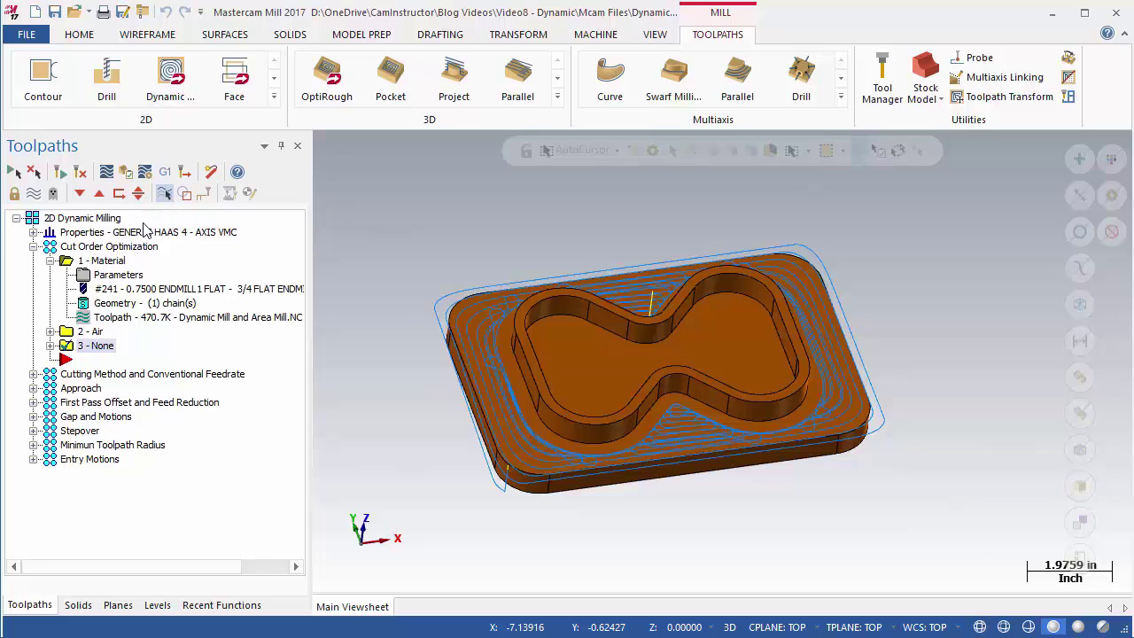
left_click(102, 262)
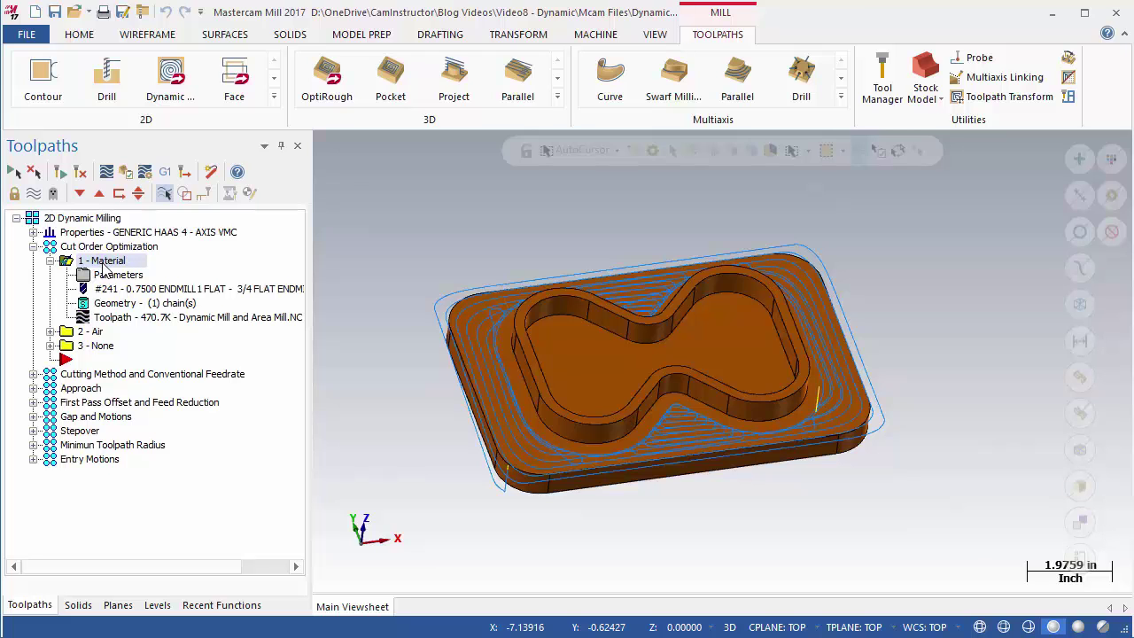
left_click(110, 275)
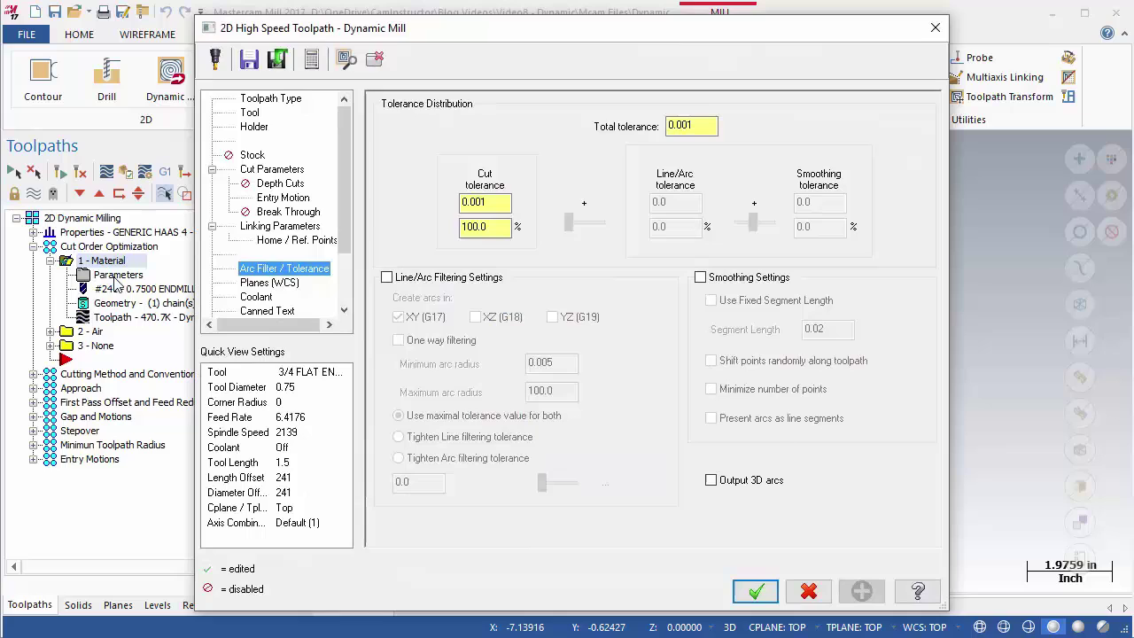
left_click(277, 172)
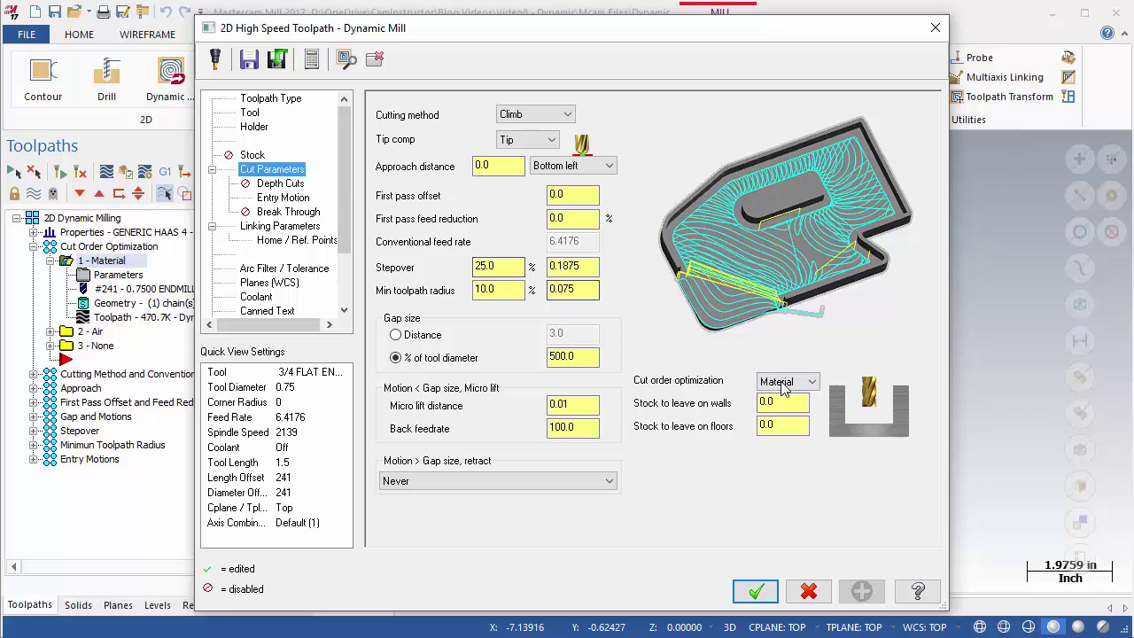
left_click(818, 390)
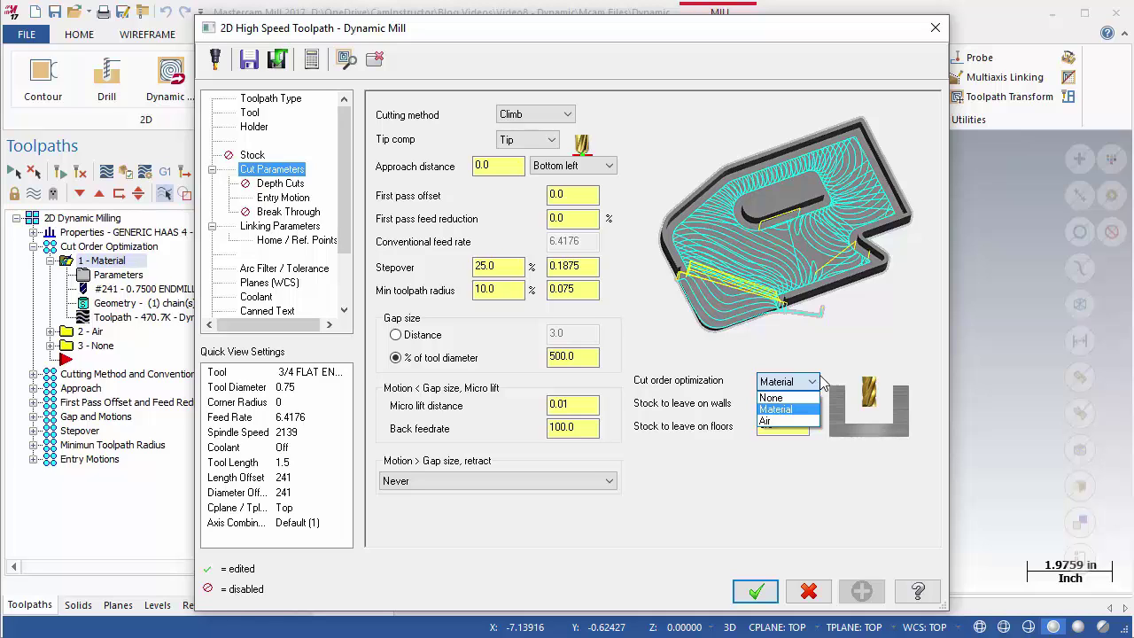
left_click(936, 34)
left_click(937, 32)
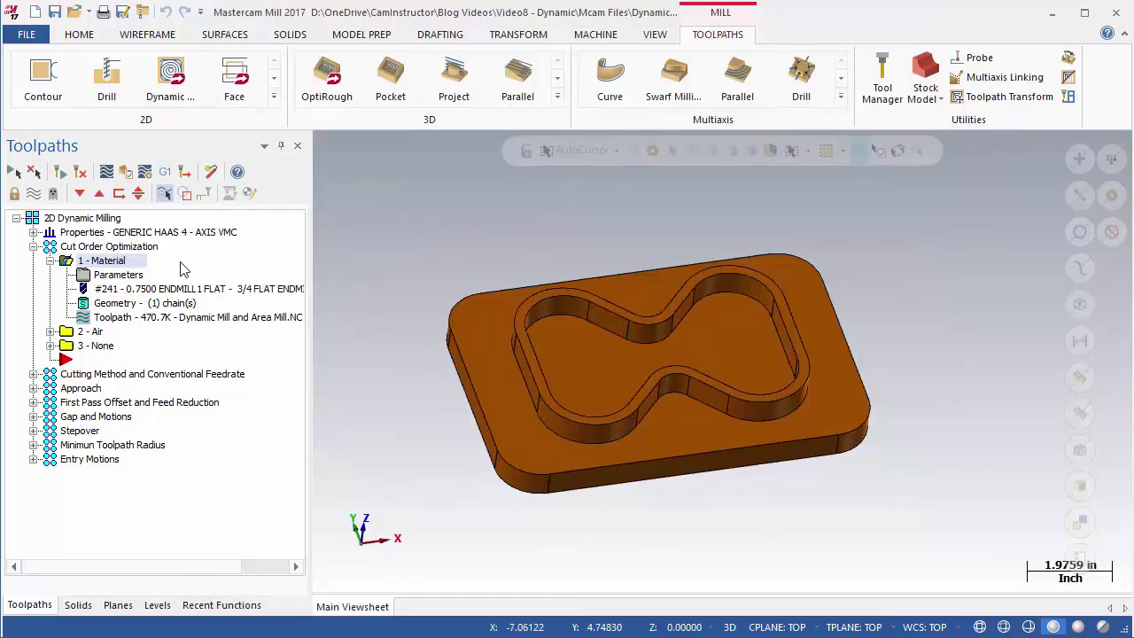
Backplot the 1 - Material toolpath to its end, then select the 2 - Air toolpath
left_click(132, 262)
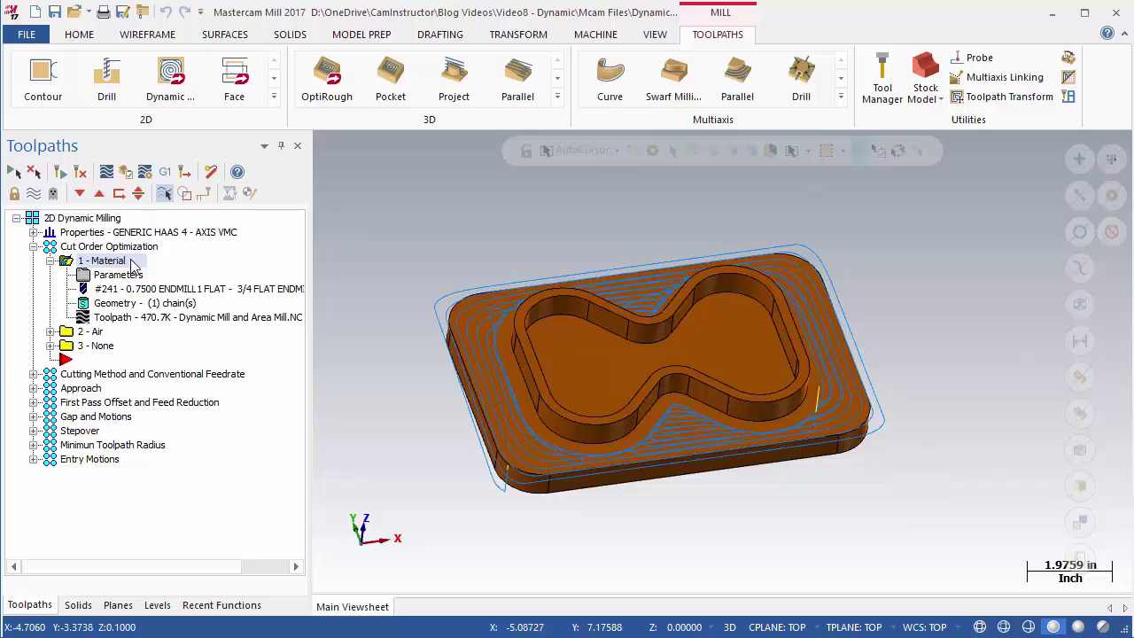
left_click(107, 173)
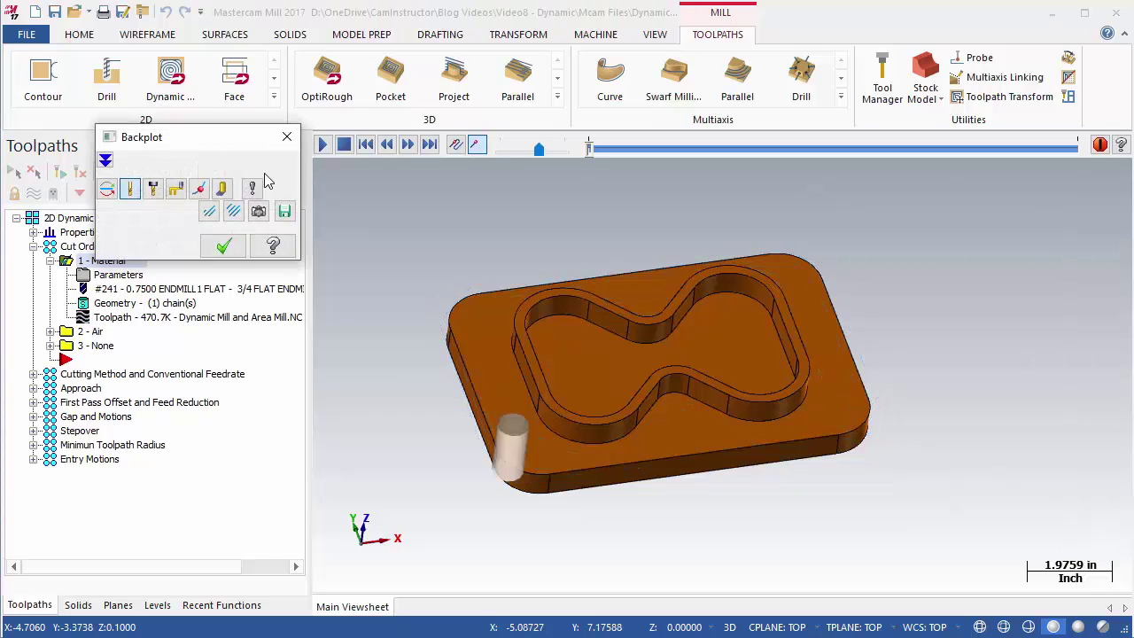
left_click_drag(589, 150, 906, 153)
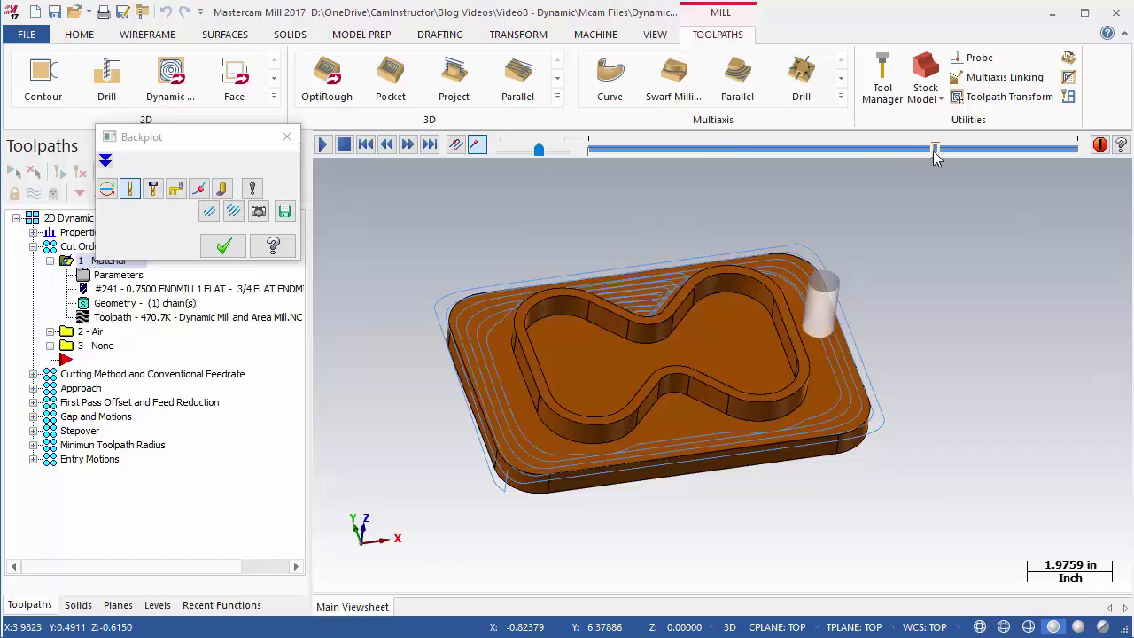
left_click_drag(937, 156, 1072, 157)
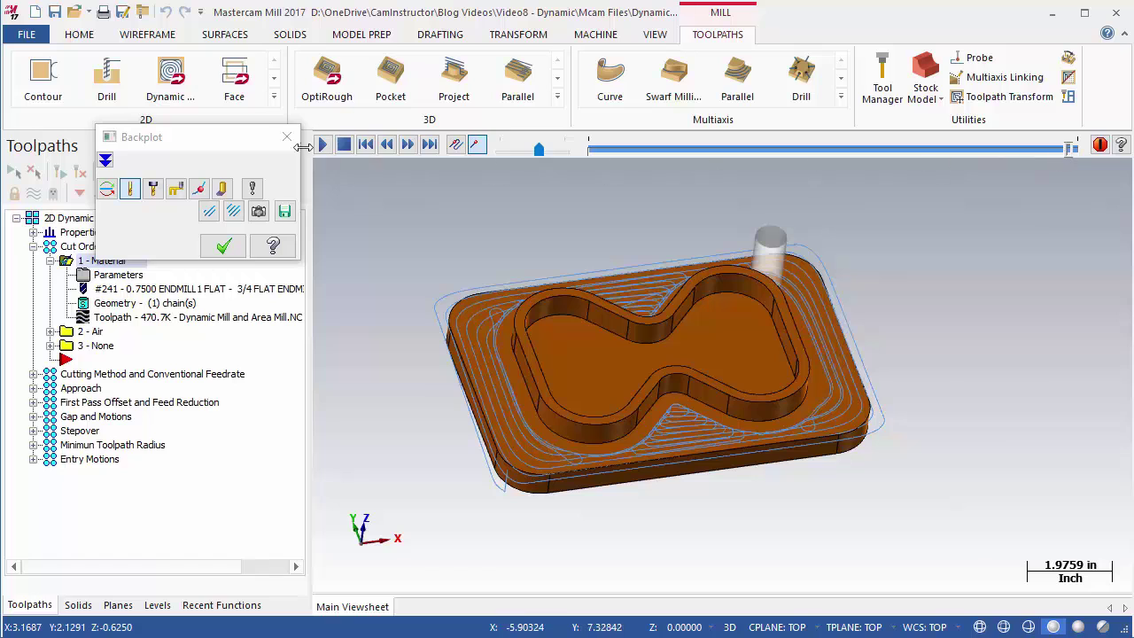
left_click(286, 138)
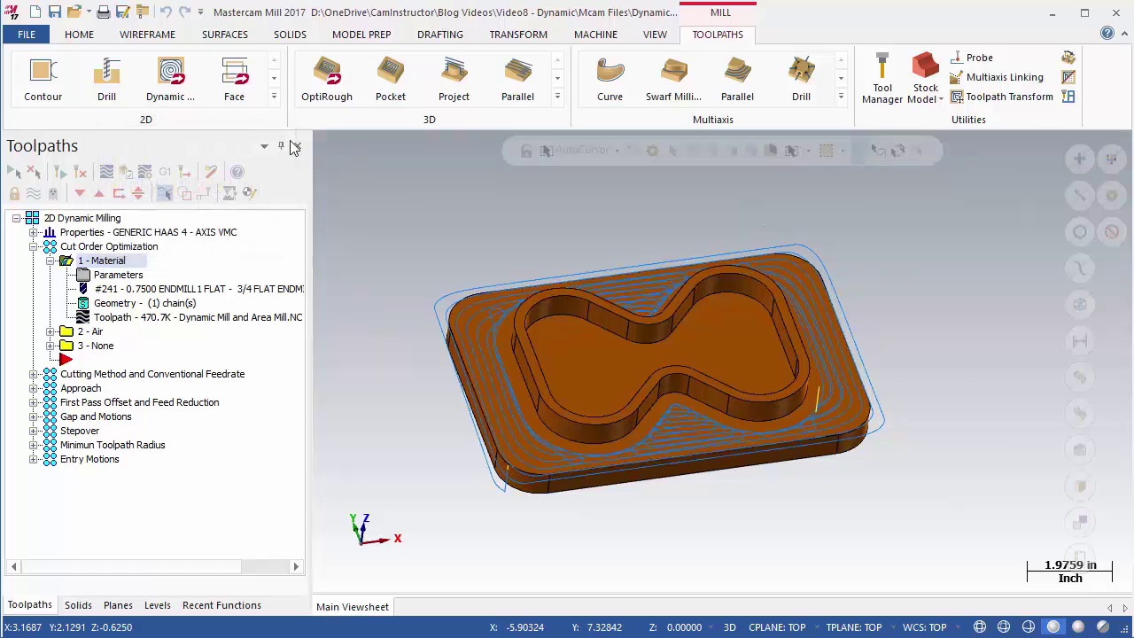
left_click(93, 335)
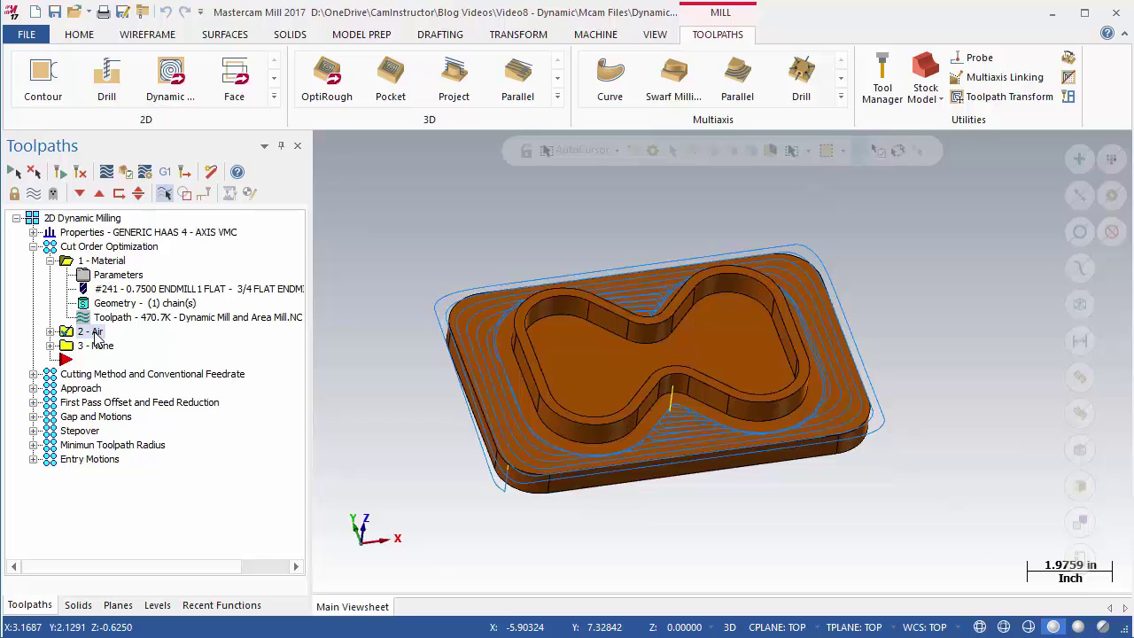
Backplot the 2 - Air toolpath to the end, close it, and select 3 - None
left_click(107, 174)
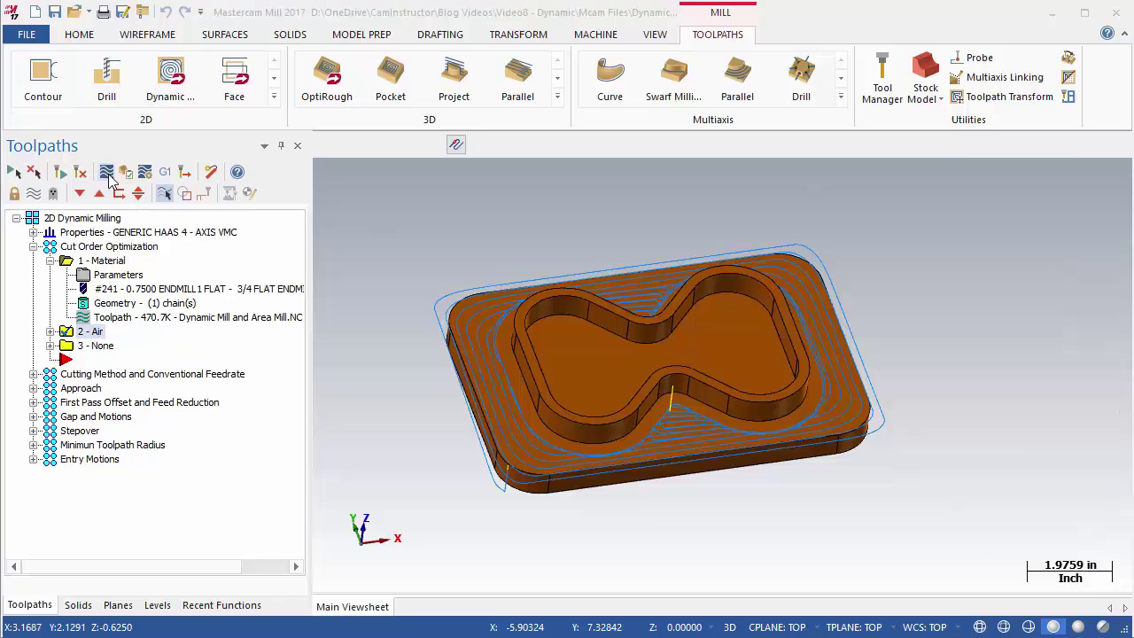
left_click(590, 152)
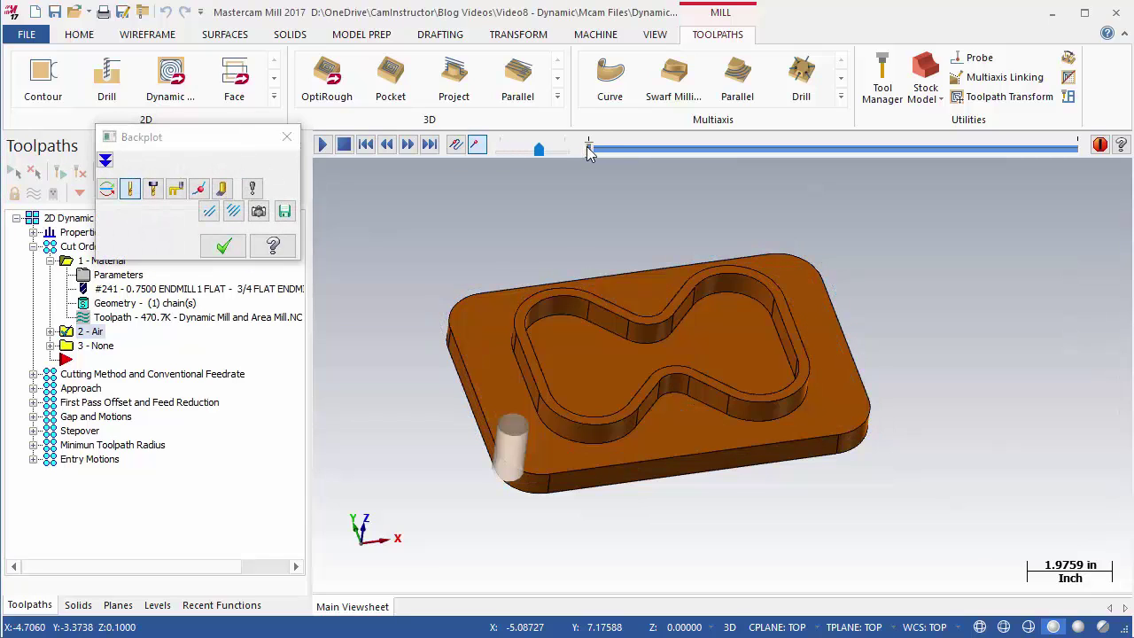
mouse_move(590, 151)
left_mouse_down()
mouse_move(895, 155)
mouse_move(1097, 173)
left_mouse_up()
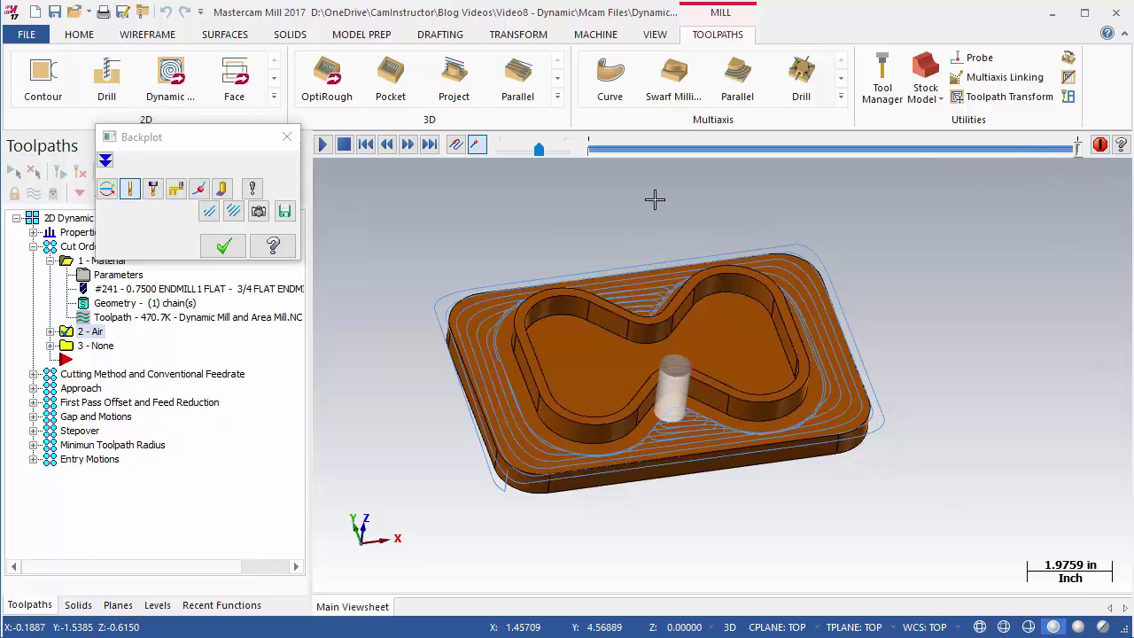
left_click(289, 142)
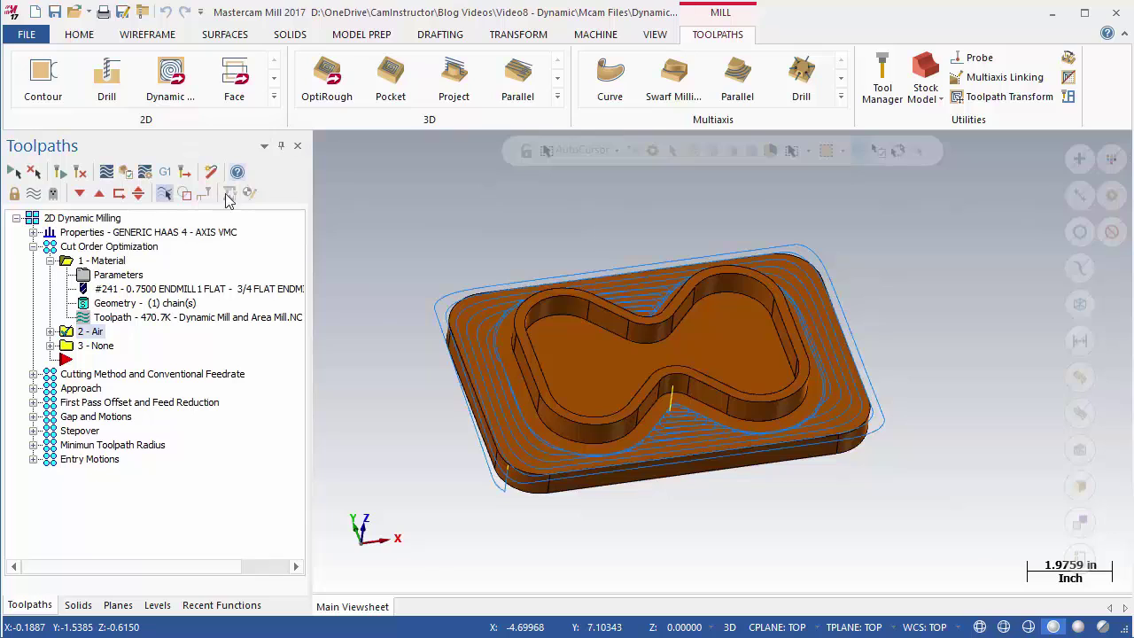
left_click(98, 343)
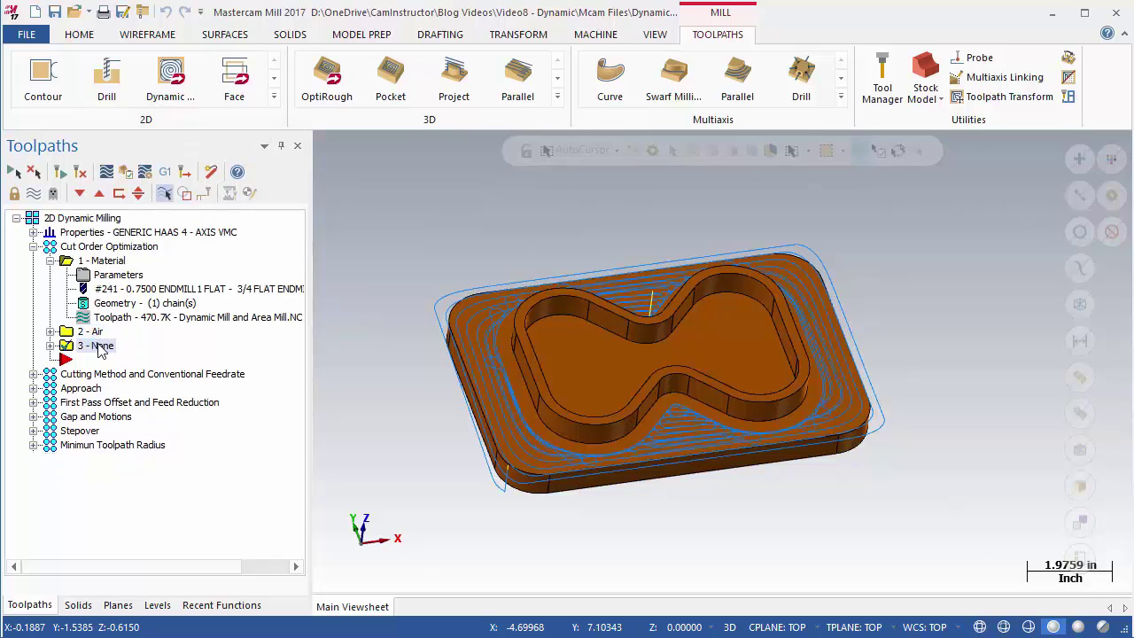
Backplot the 3 - None toolpath through to its end
left_click(105, 173)
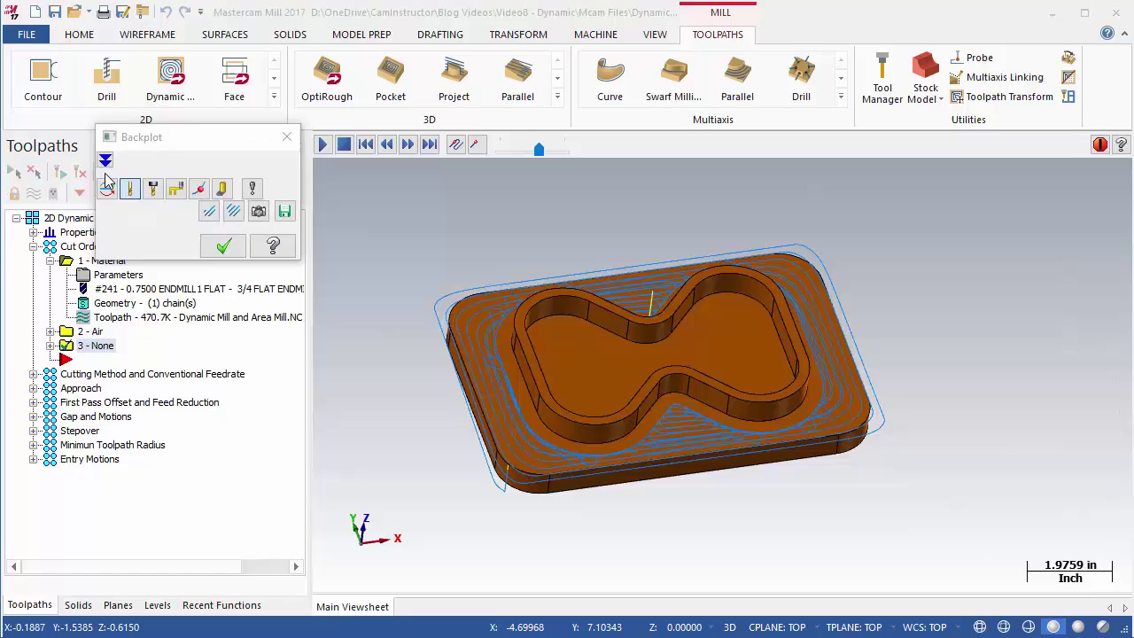
left_click(130, 188)
left_click_drag(593, 145, 1088, 158)
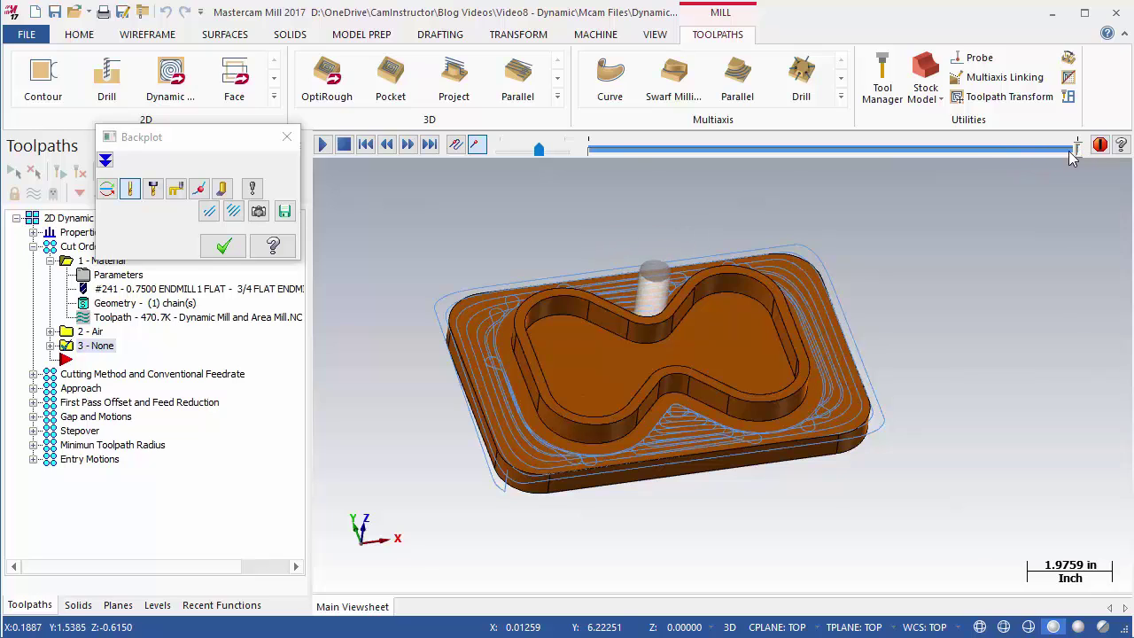
left_click(287, 138)
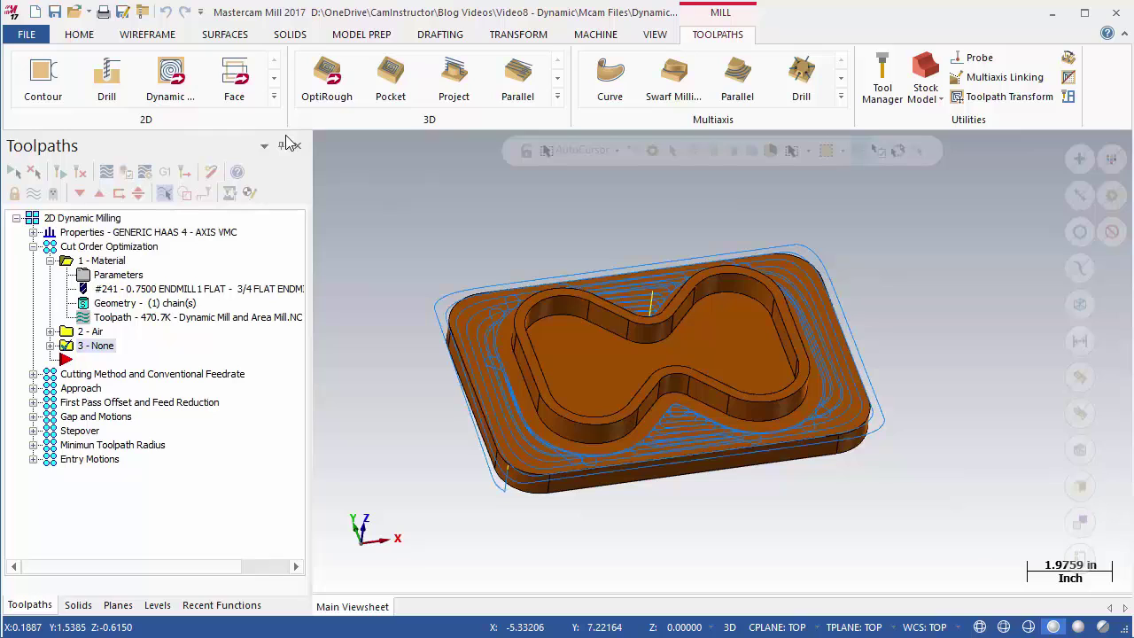
Backplot 1 - Material and read its 31m:7.89s total cycle time on the Info tab
left_click(103, 262)
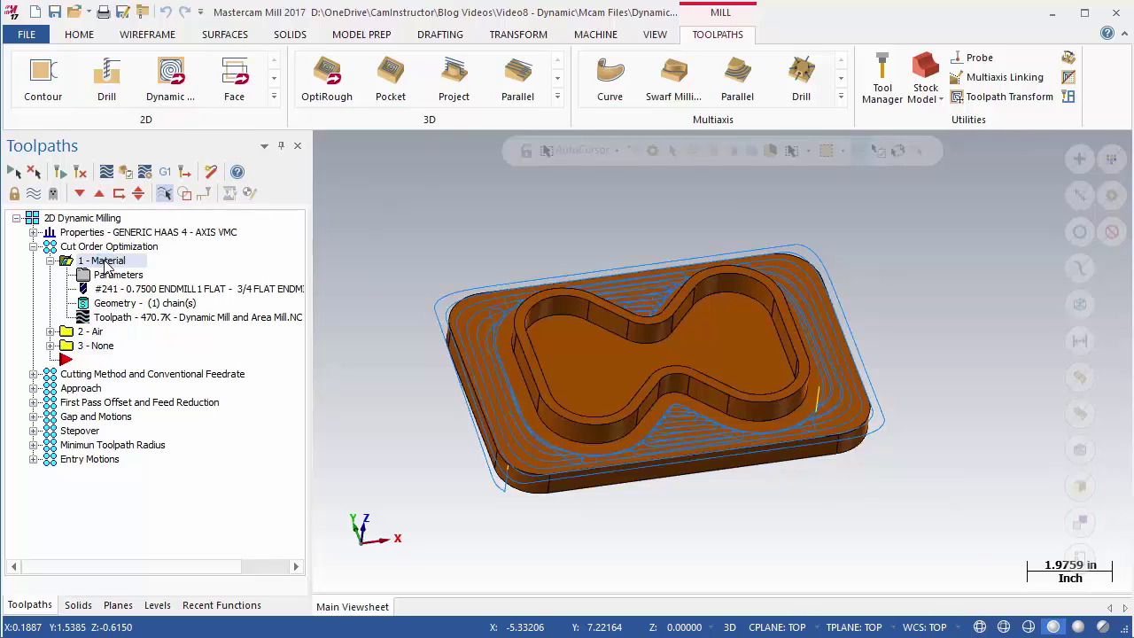
left_click(106, 172)
left_click(150, 393)
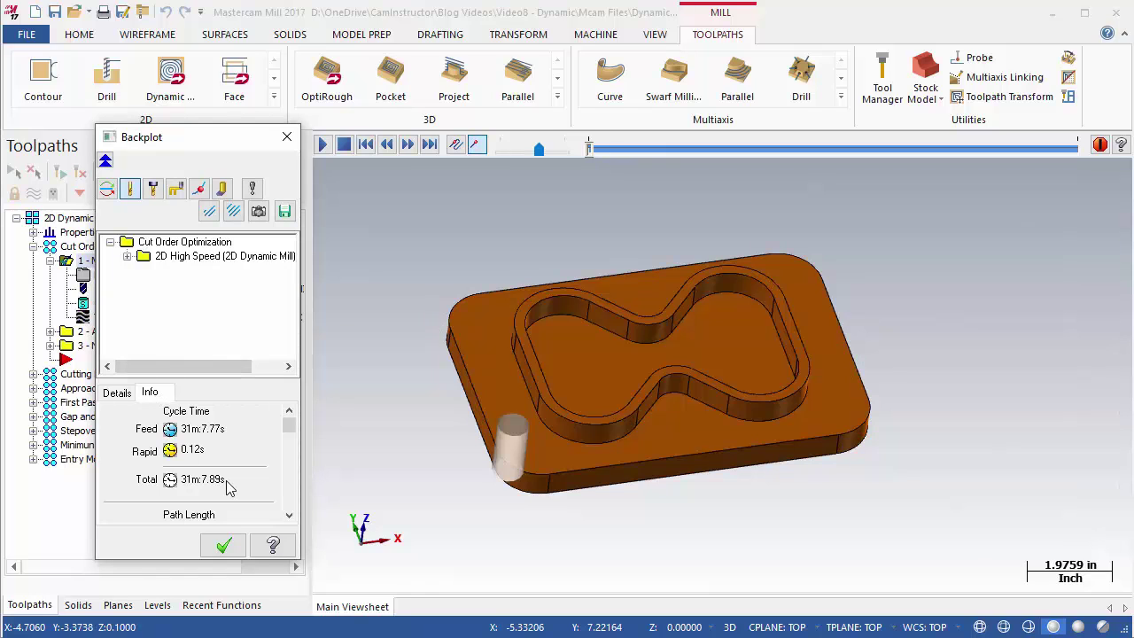
left_click(287, 136)
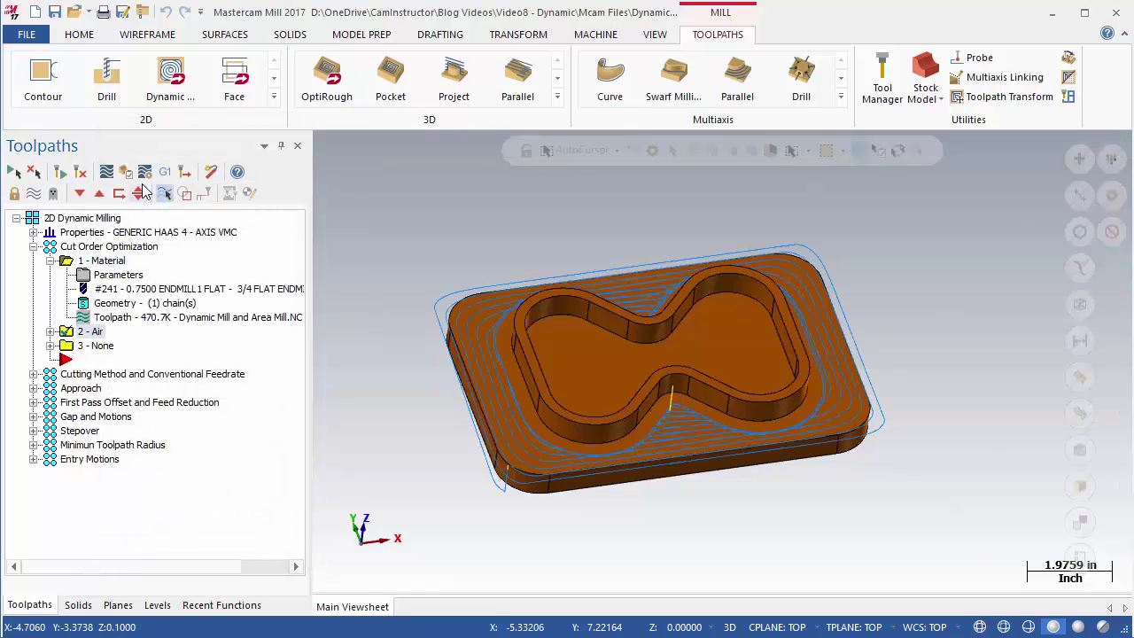
Backplot the 2 - Air toolpath and check its cycle time on the Info tab
left_click(105, 172)
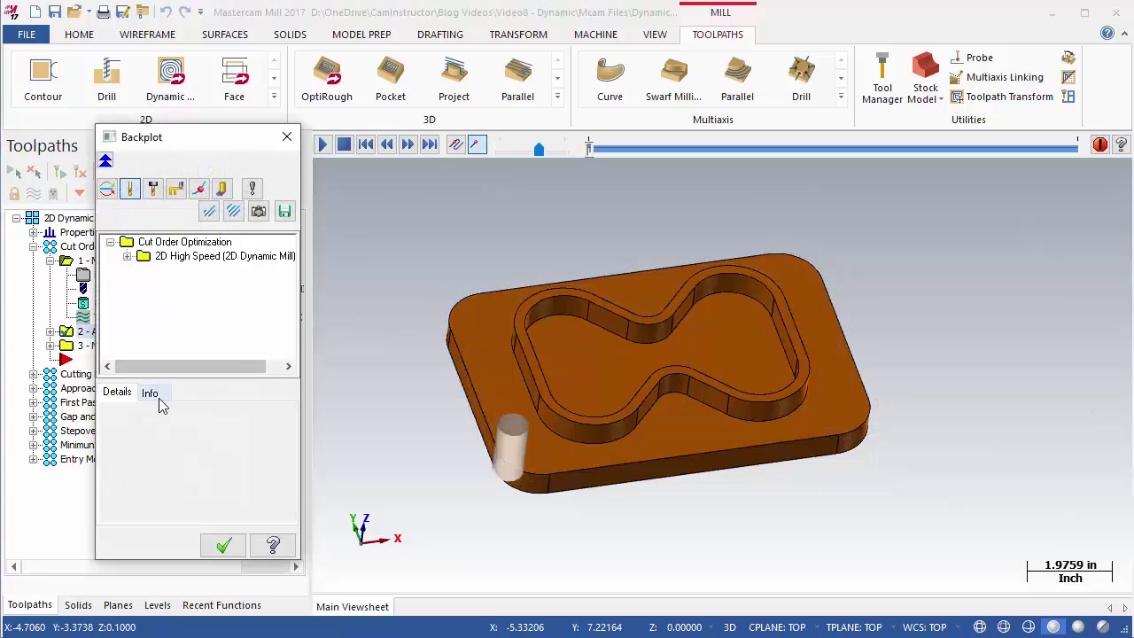
left_click(149, 392)
left_click(287, 136)
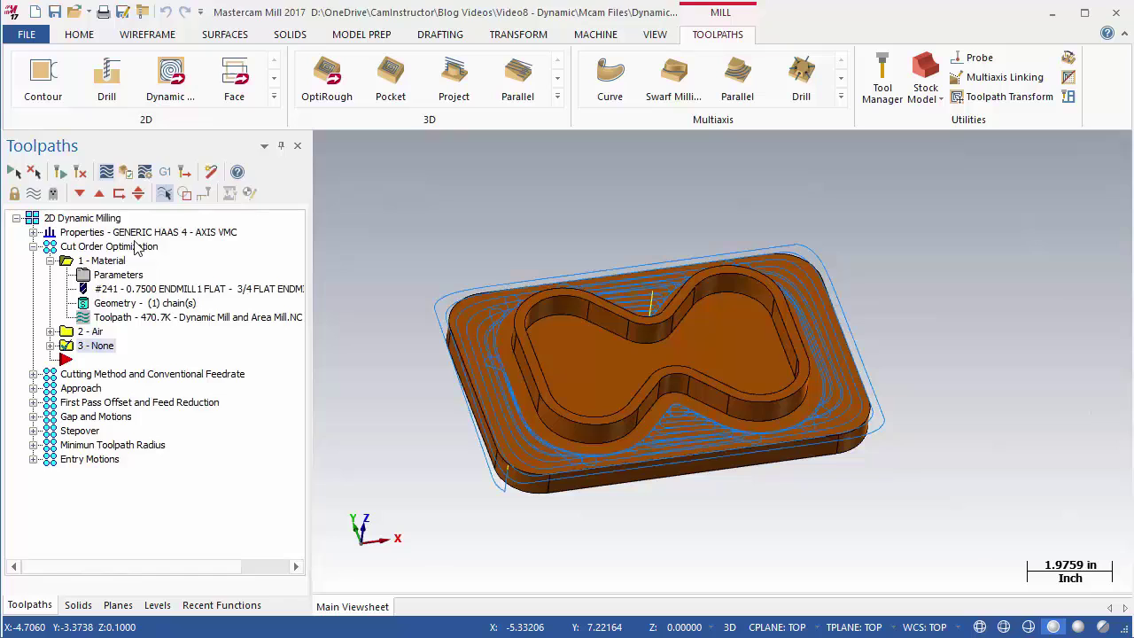
Backplot the 3 - None toolpath and read its 31m:18.09s total cycle time
left_click(106, 172)
left_click(151, 392)
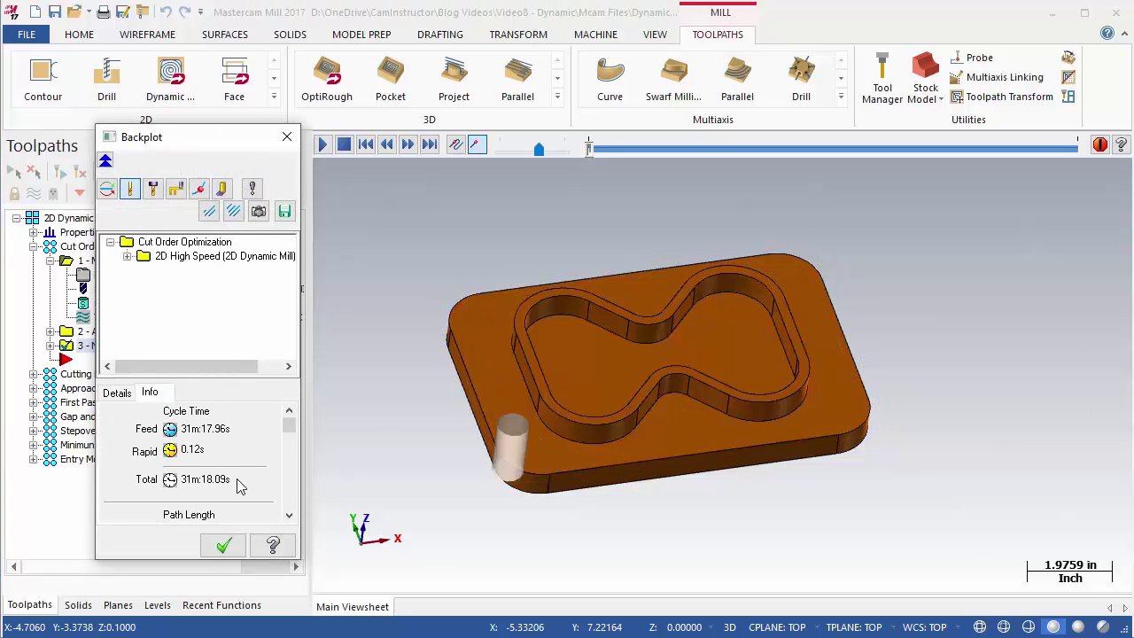
left_click(287, 137)
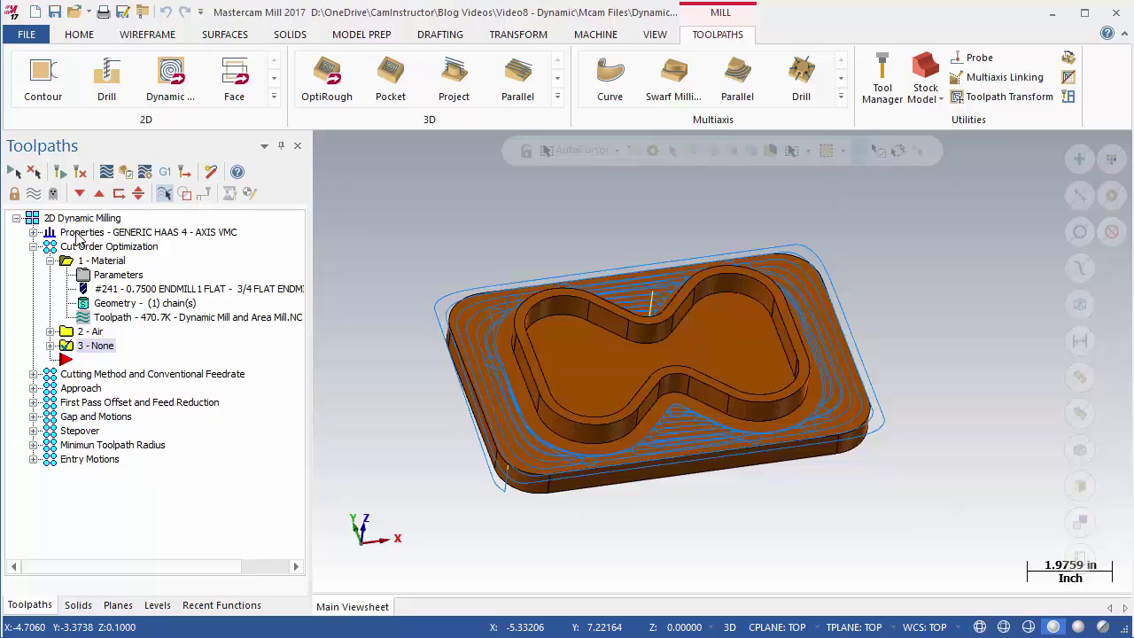
Expand the Cutting Method group and confirm 4 - Climb's cutting method stays Climb, closing unchanged
left_click(34, 247)
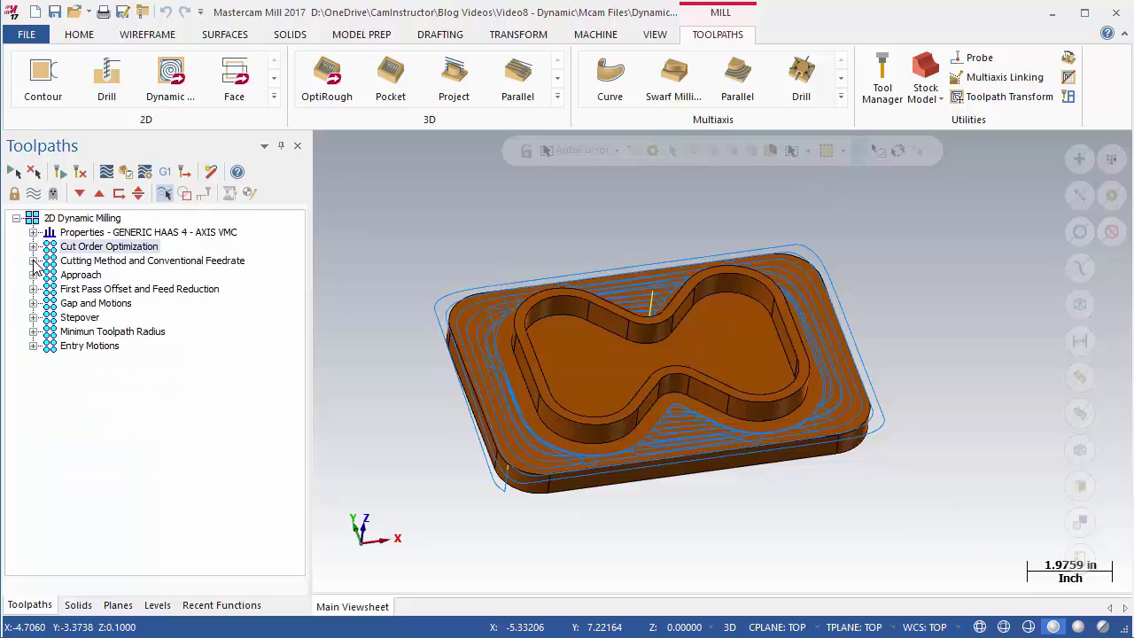
left_click(34, 262)
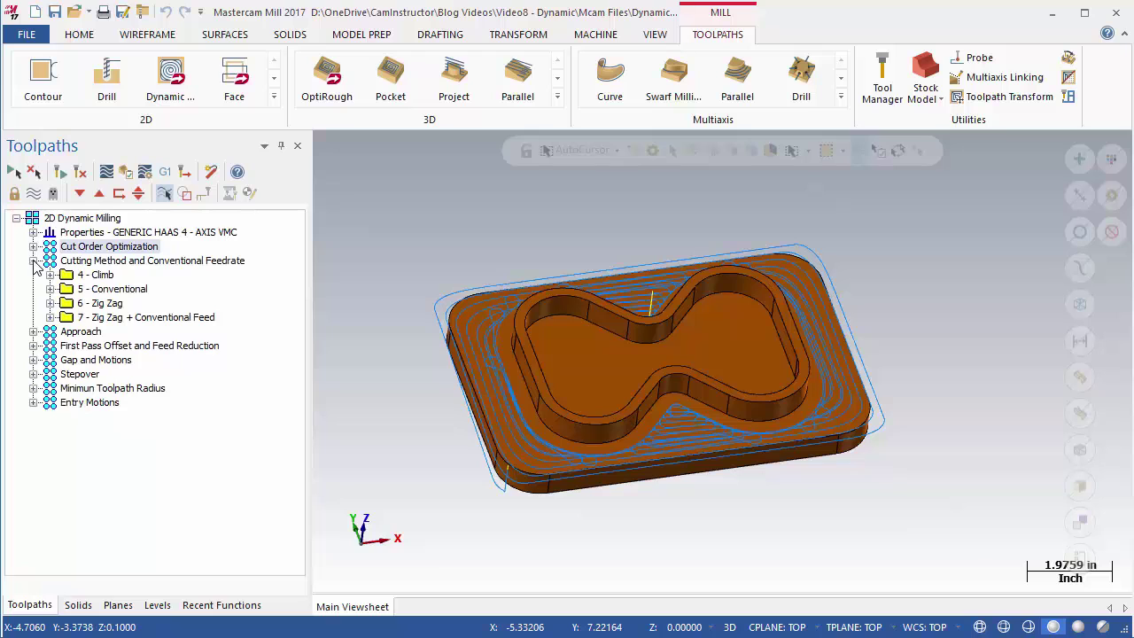
left_click(50, 275)
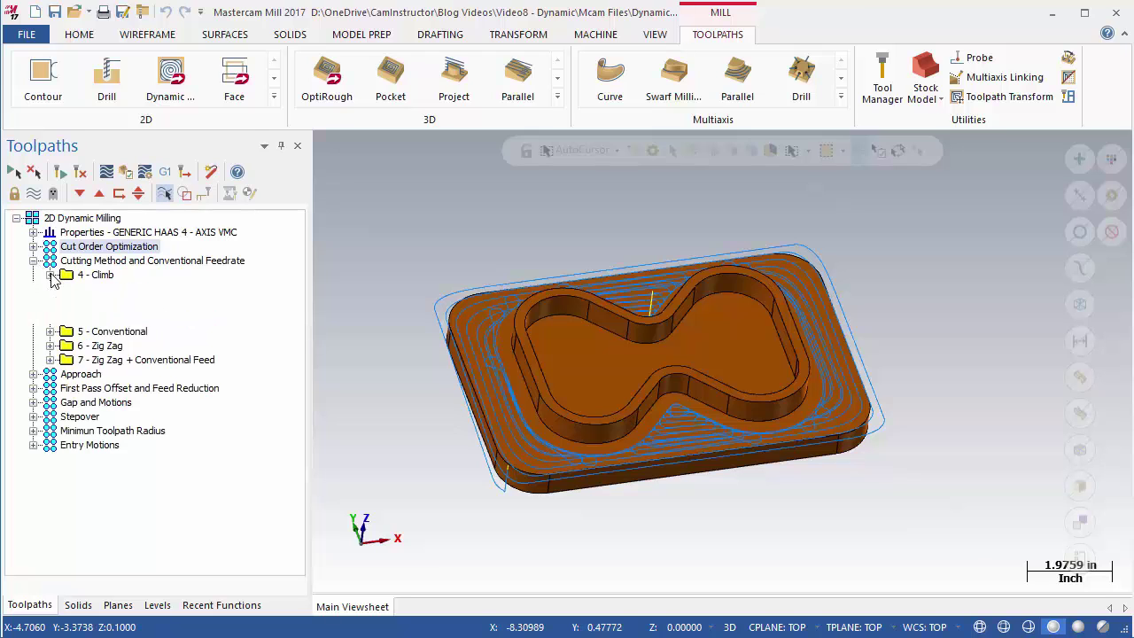
left_click(115, 293)
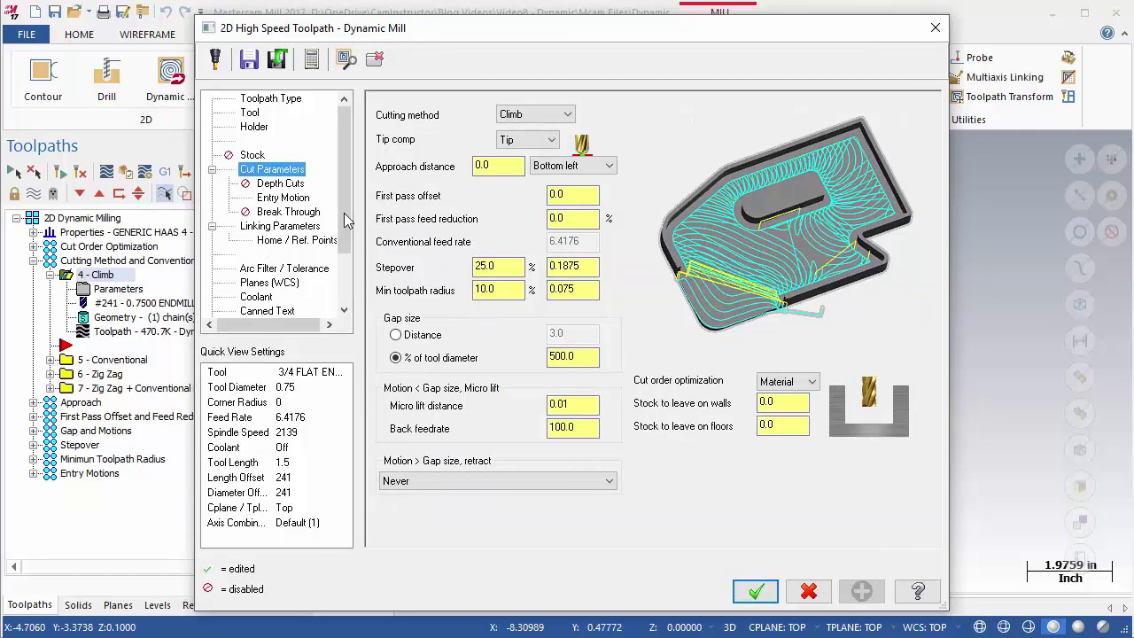
left_click(569, 115)
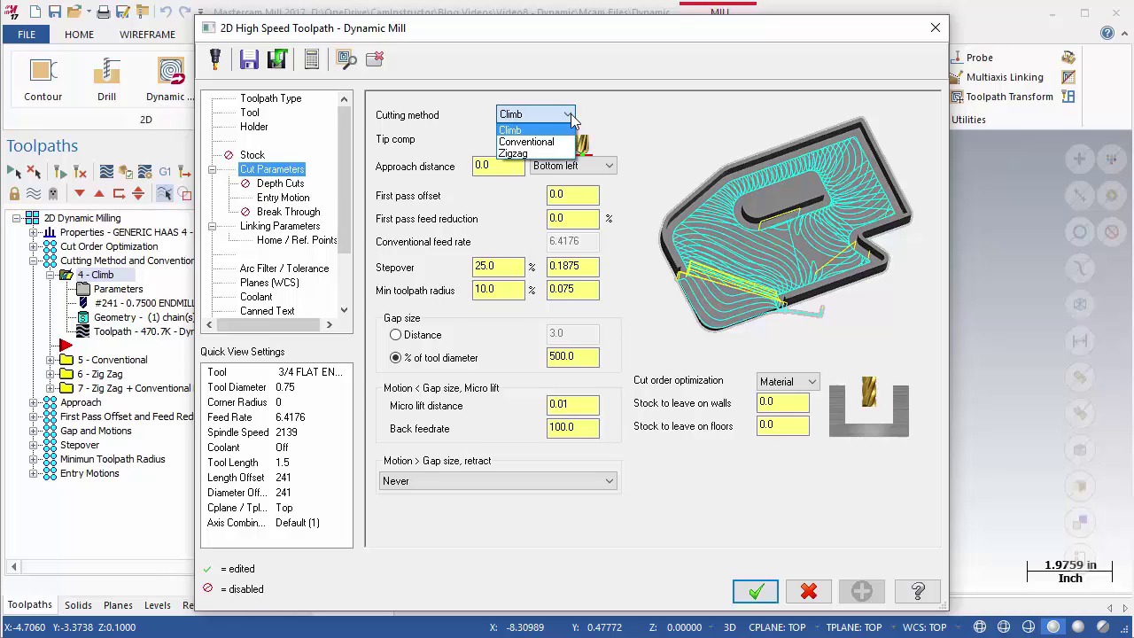
left_click(572, 120)
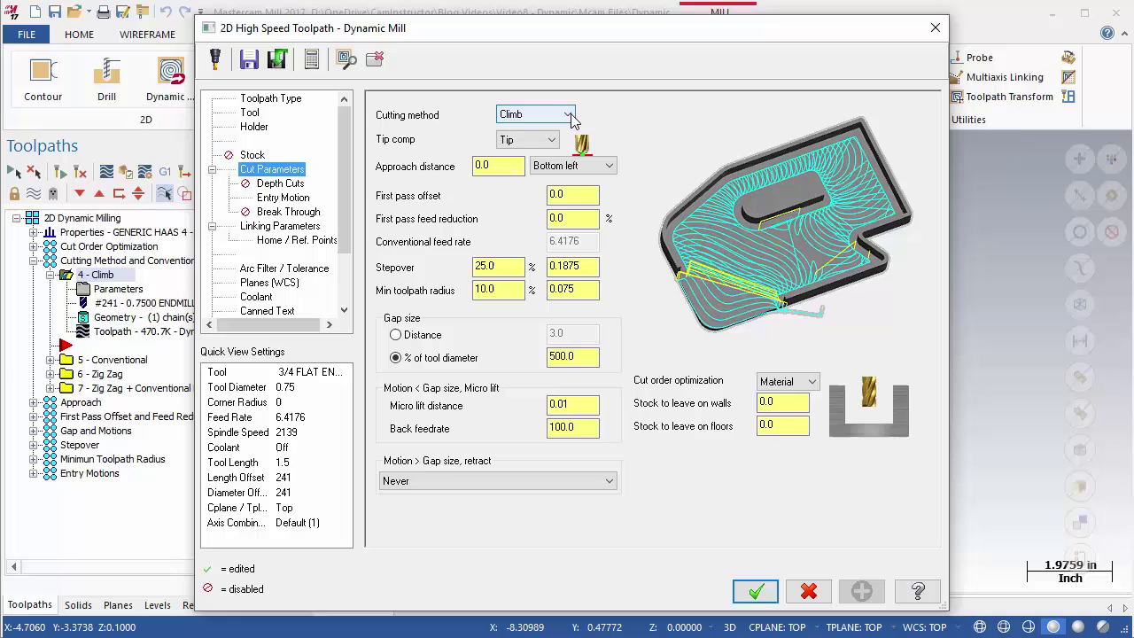
left_click(935, 28)
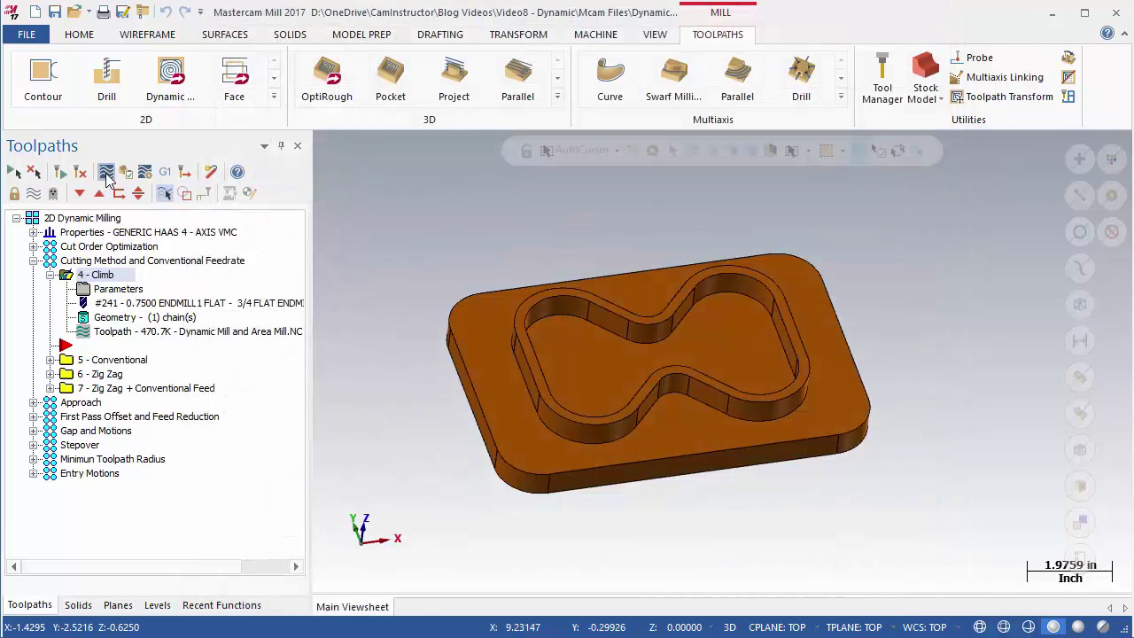
left_click(106, 172)
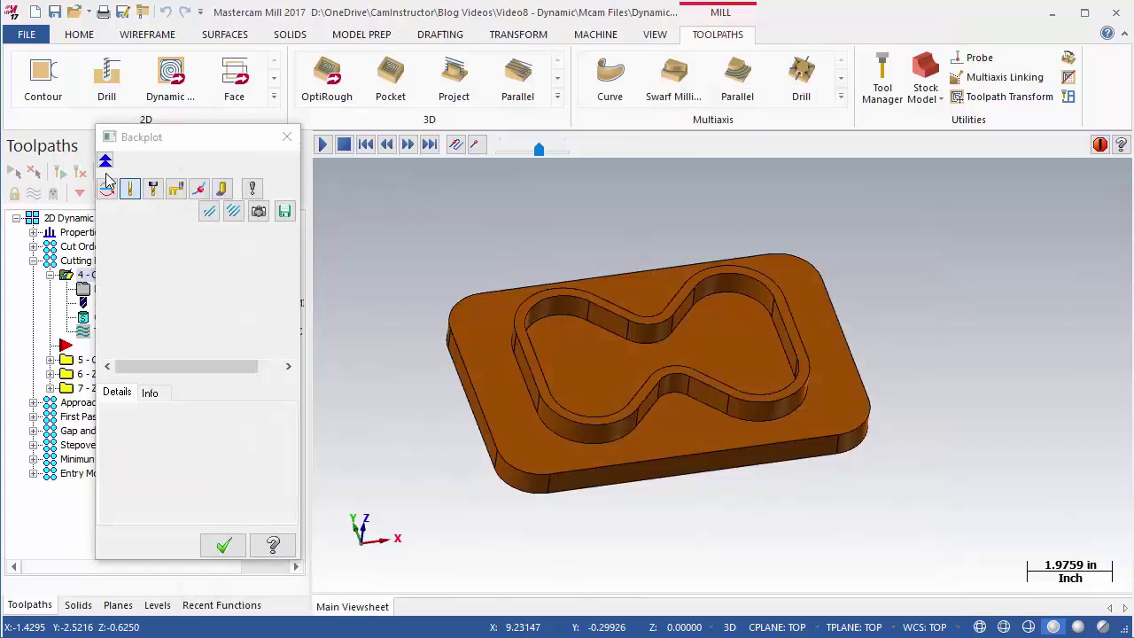
left_click_drag(592, 157, 1006, 191)
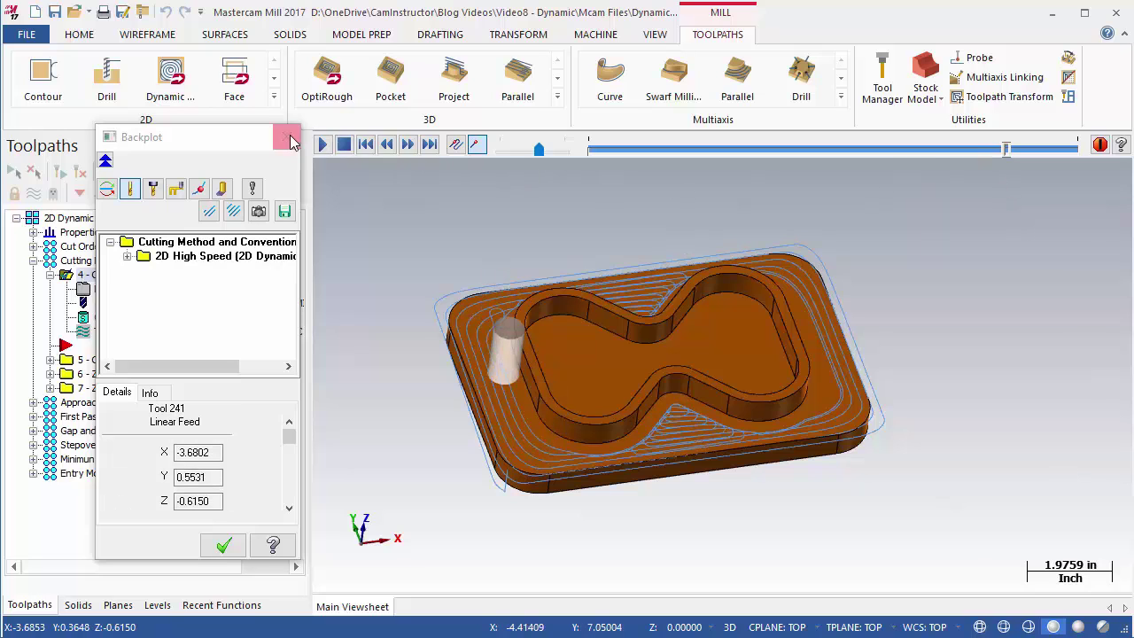
left_click(287, 137)
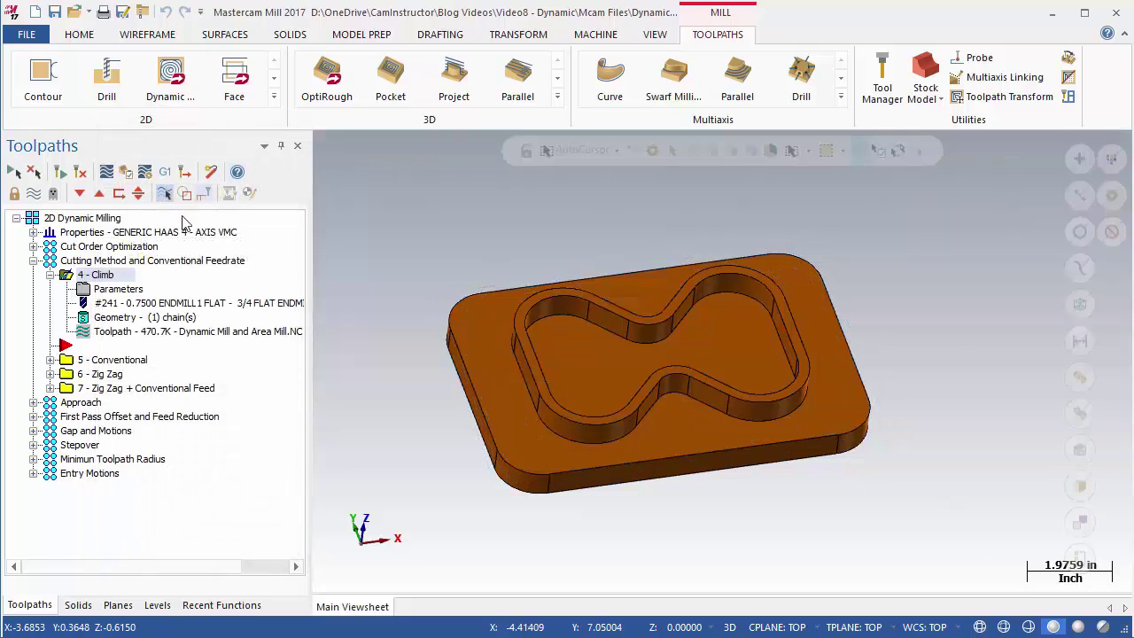
Backplot the 5 - Conventional toolpath around the part, then select 6 - Zig Zag
left_click(100, 366)
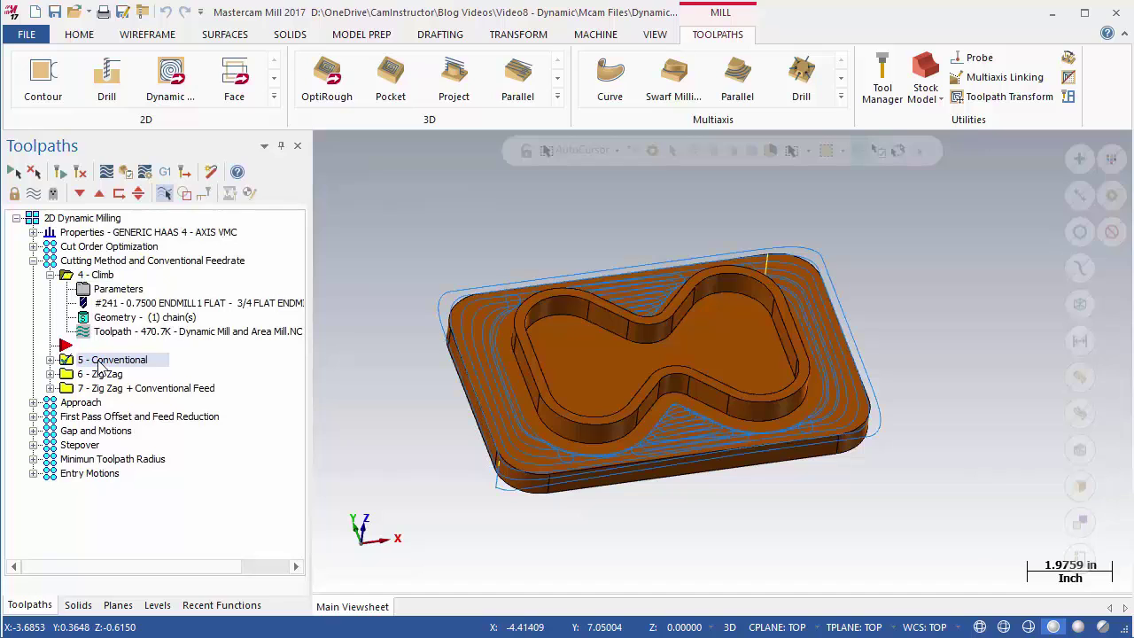
left_click(105, 175)
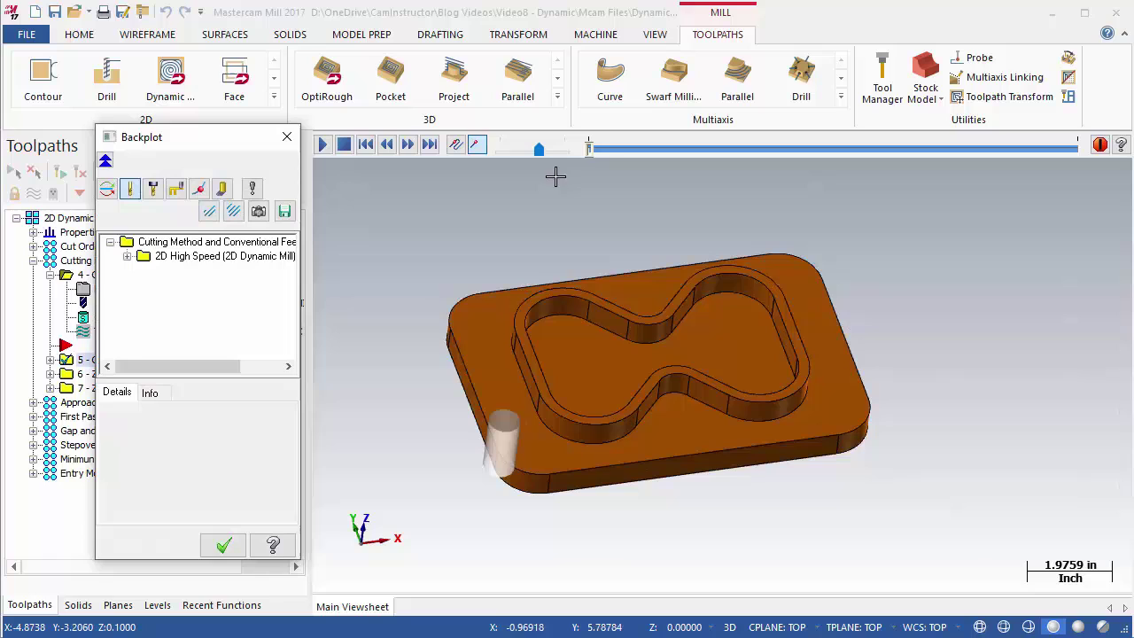
left_click_drag(590, 152, 1011, 210)
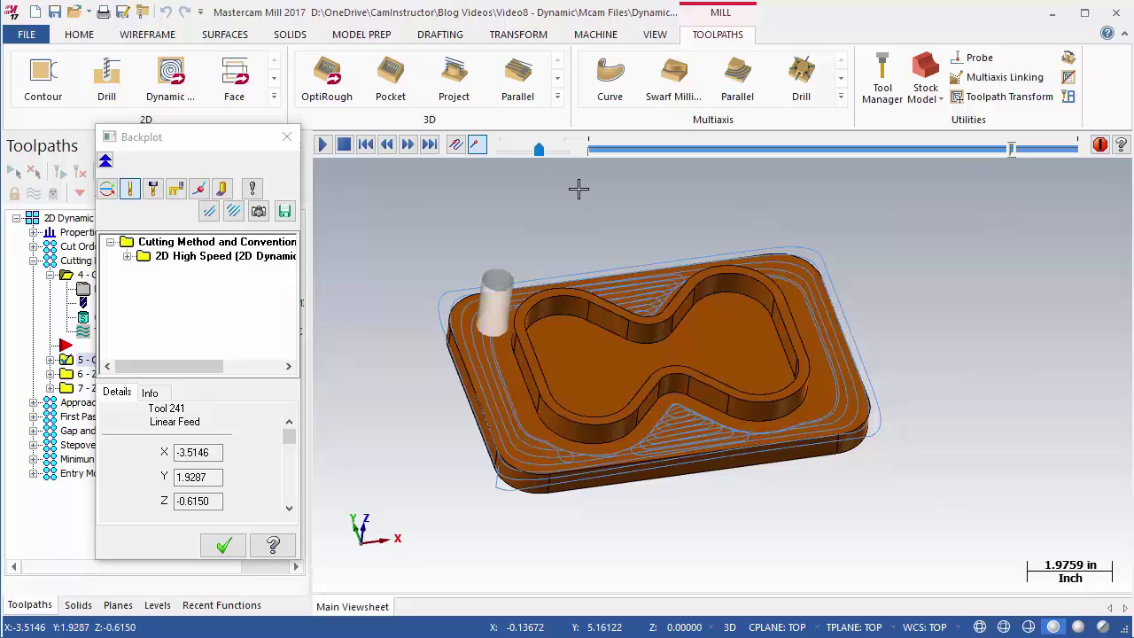
left_click(286, 137)
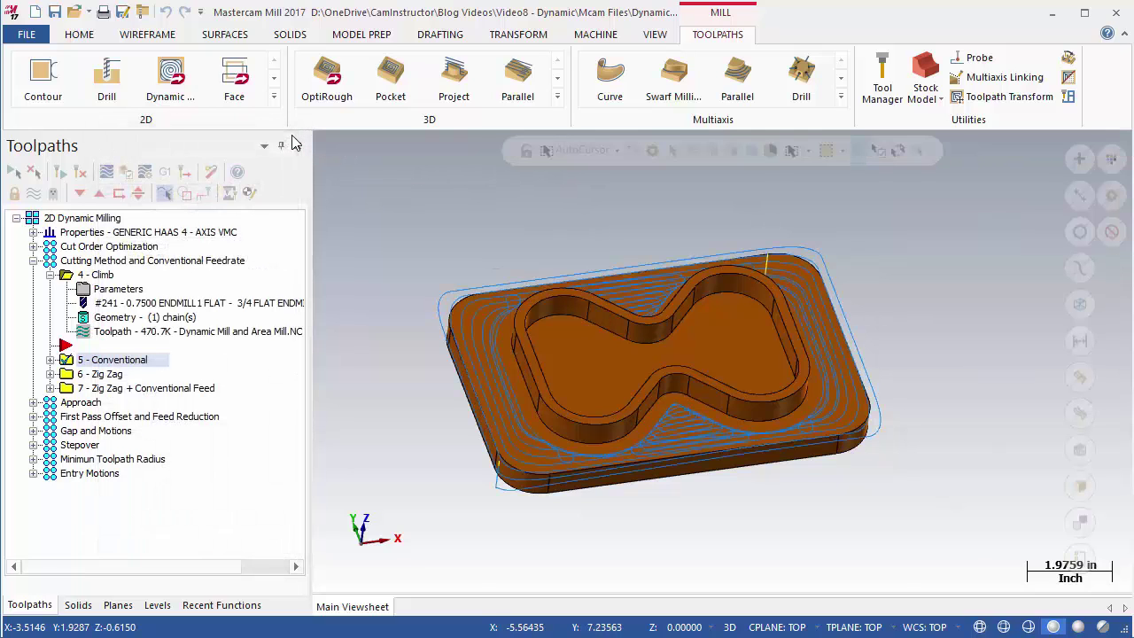
left_click(100, 376)
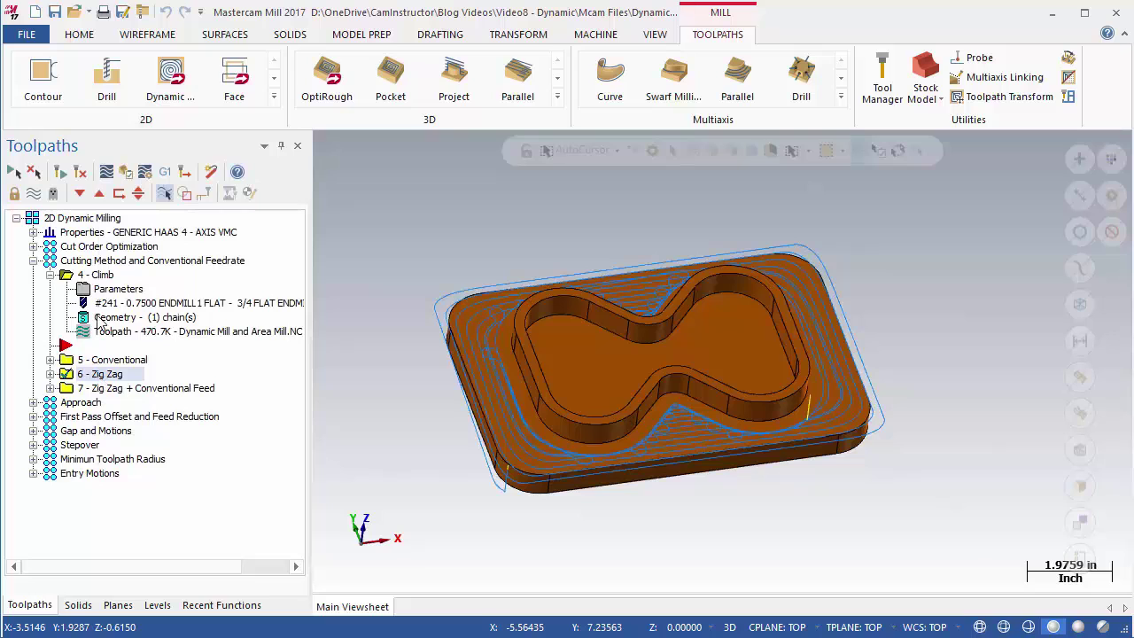
left_click(107, 174)
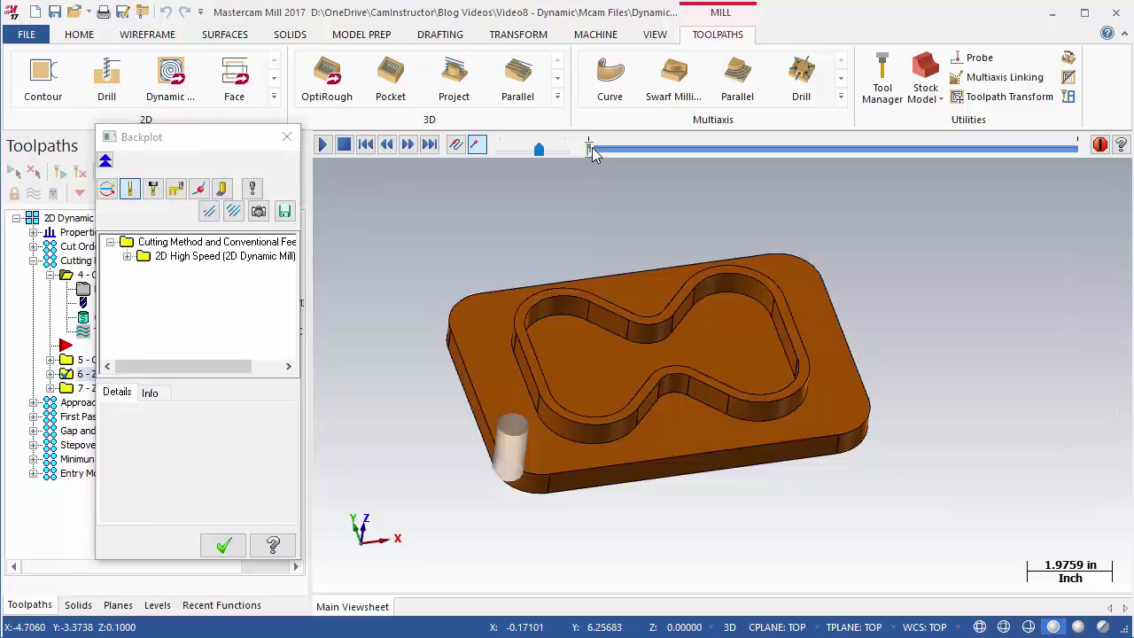
left_click_drag(596, 148, 1011, 185)
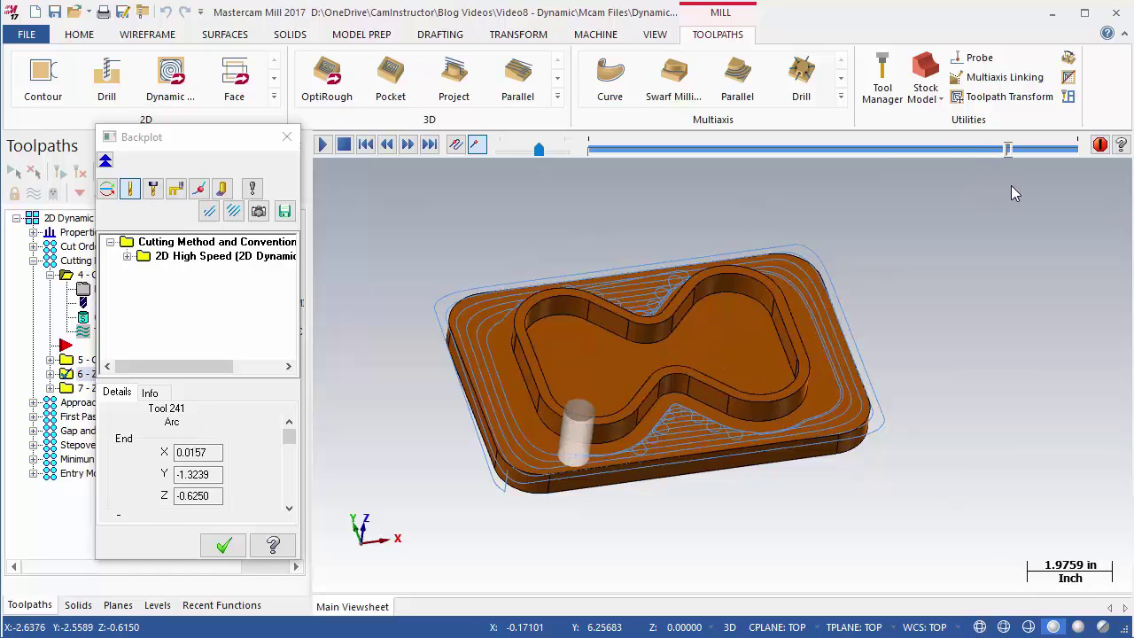
left_click(287, 137)
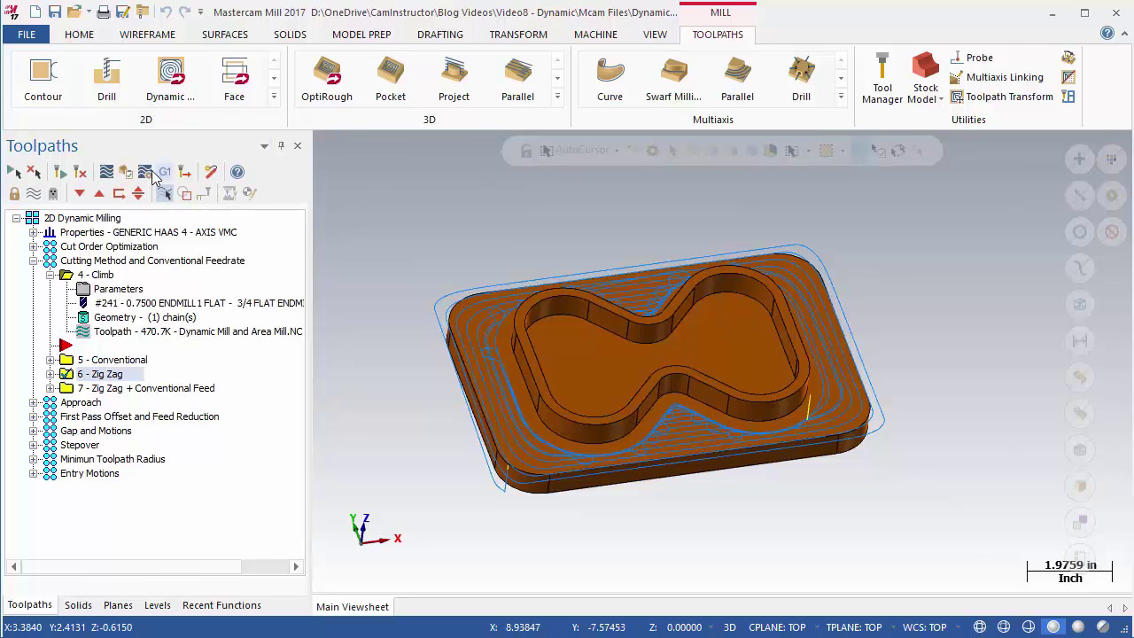
left_click(105, 172)
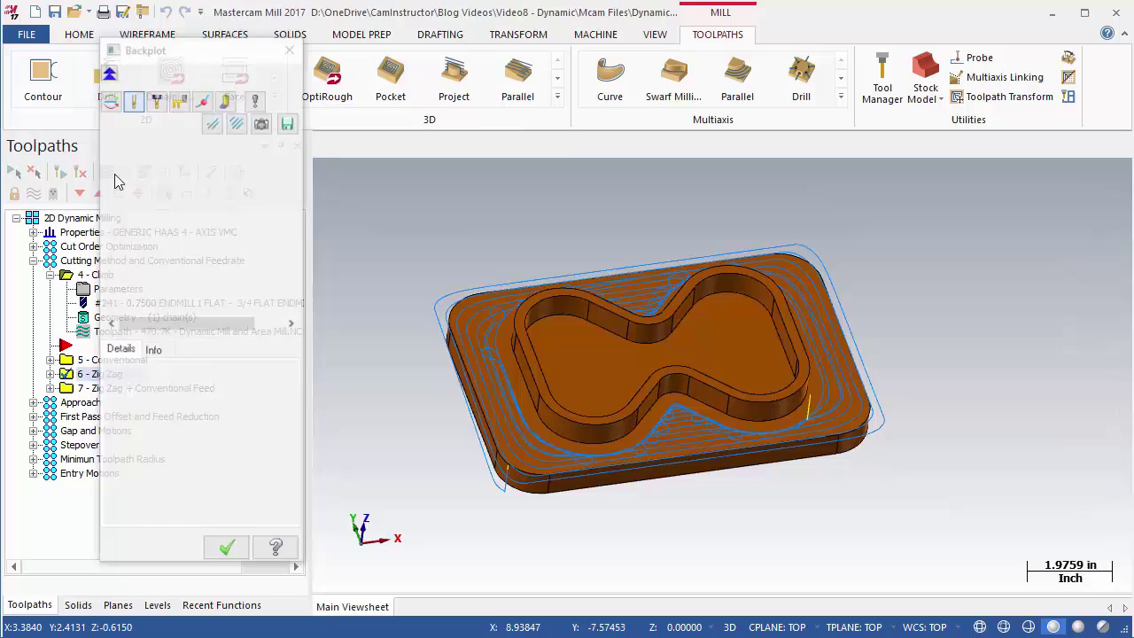
left_click_drag(591, 147, 897, 163)
left_click(322, 143)
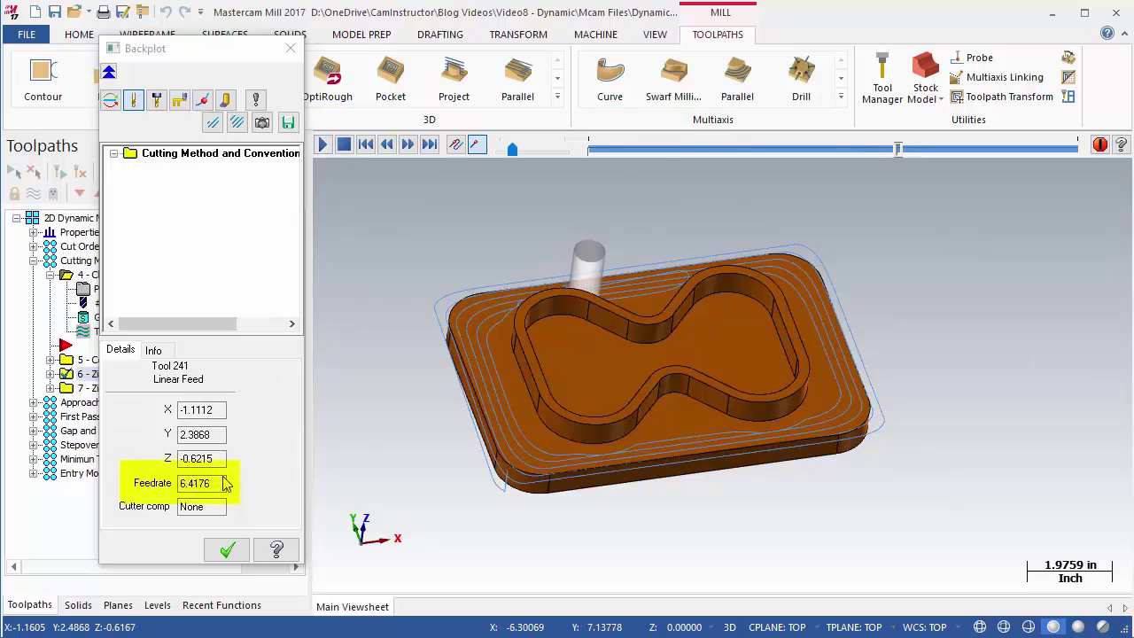
left_click(164, 490)
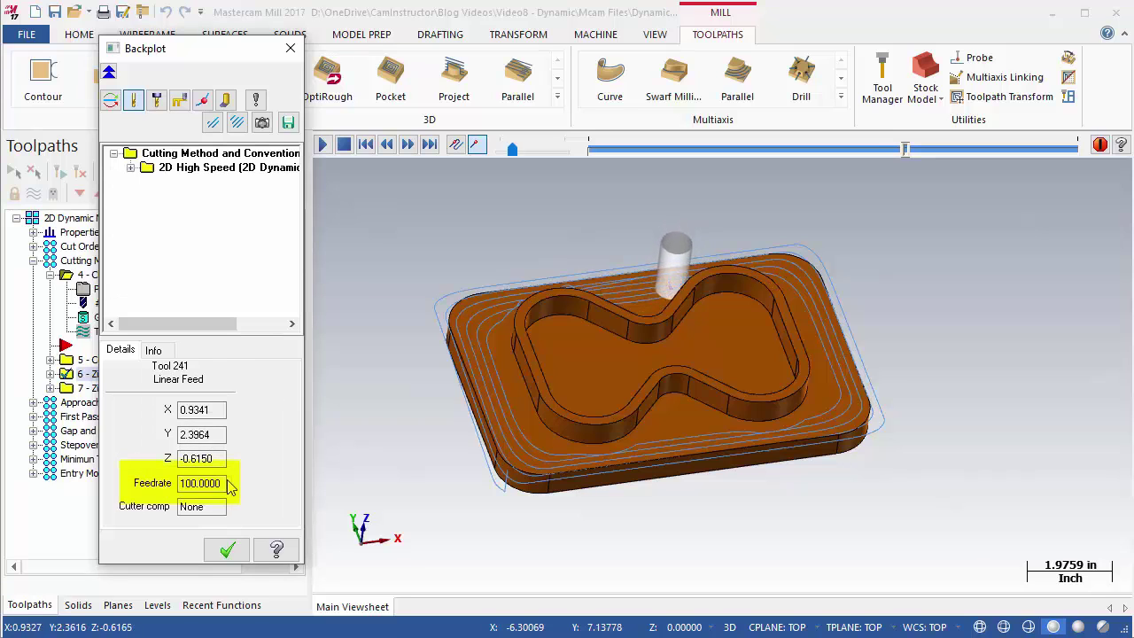
left_click(228, 551)
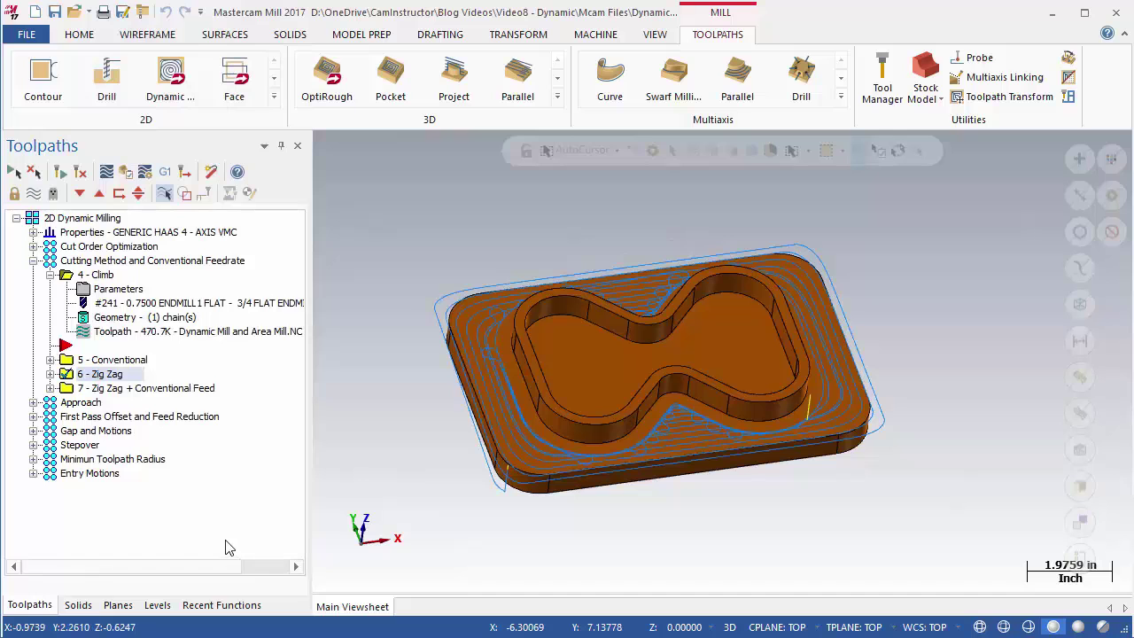
Review 7 - Zig Zag + Conventional Feed's parameters (Zigzag, 3.0 conventional feed rate), then close them
left_click(50, 388)
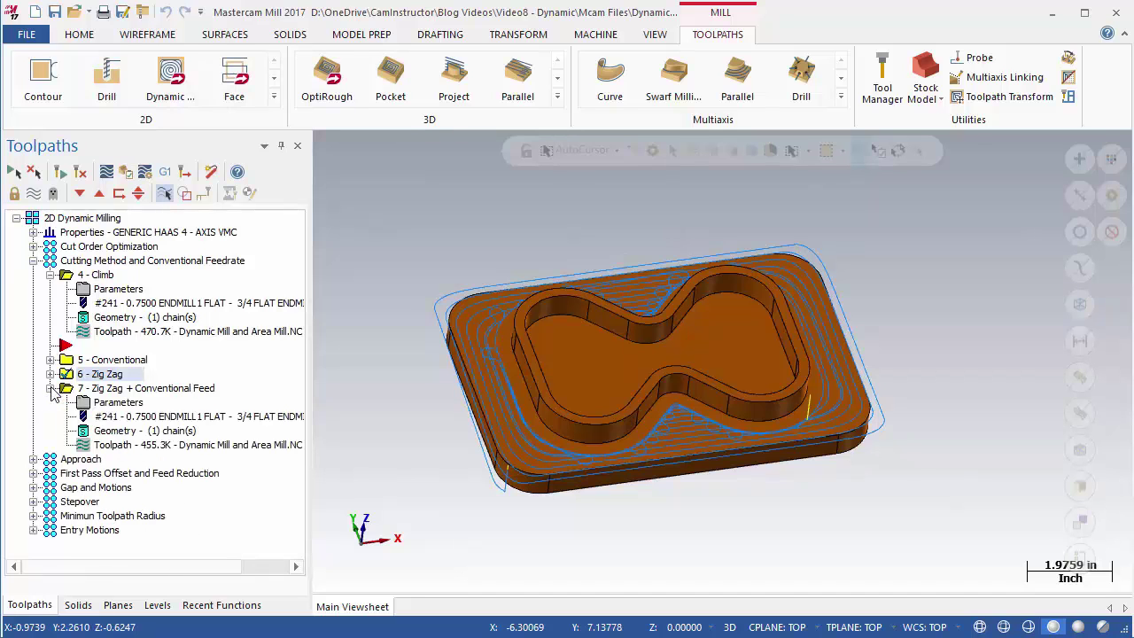
left_click(113, 403)
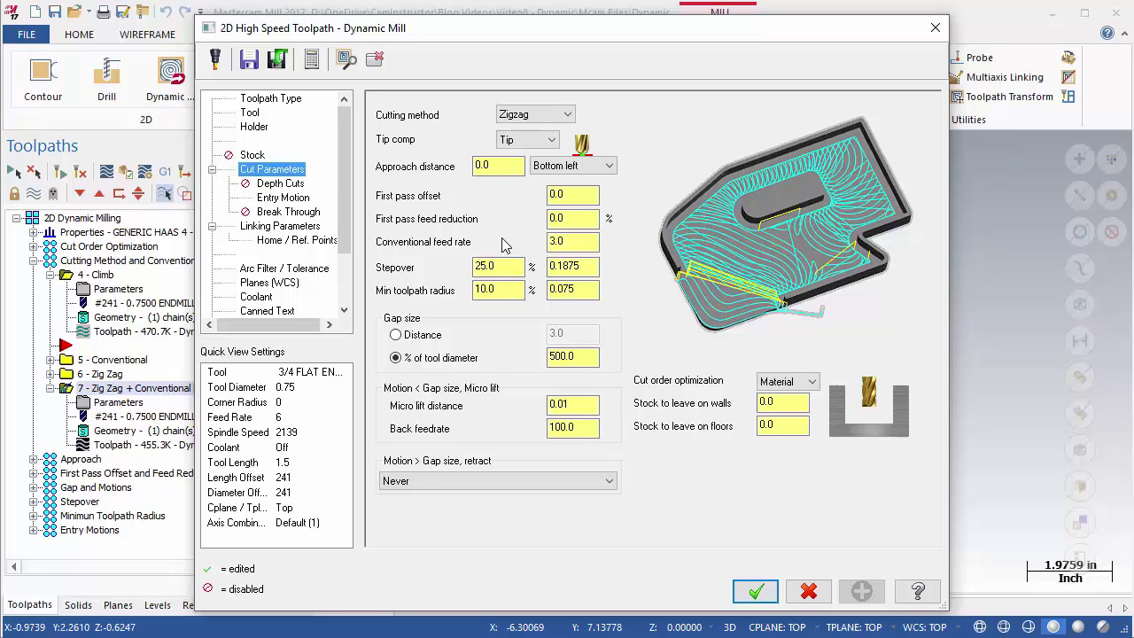
left_click(935, 27)
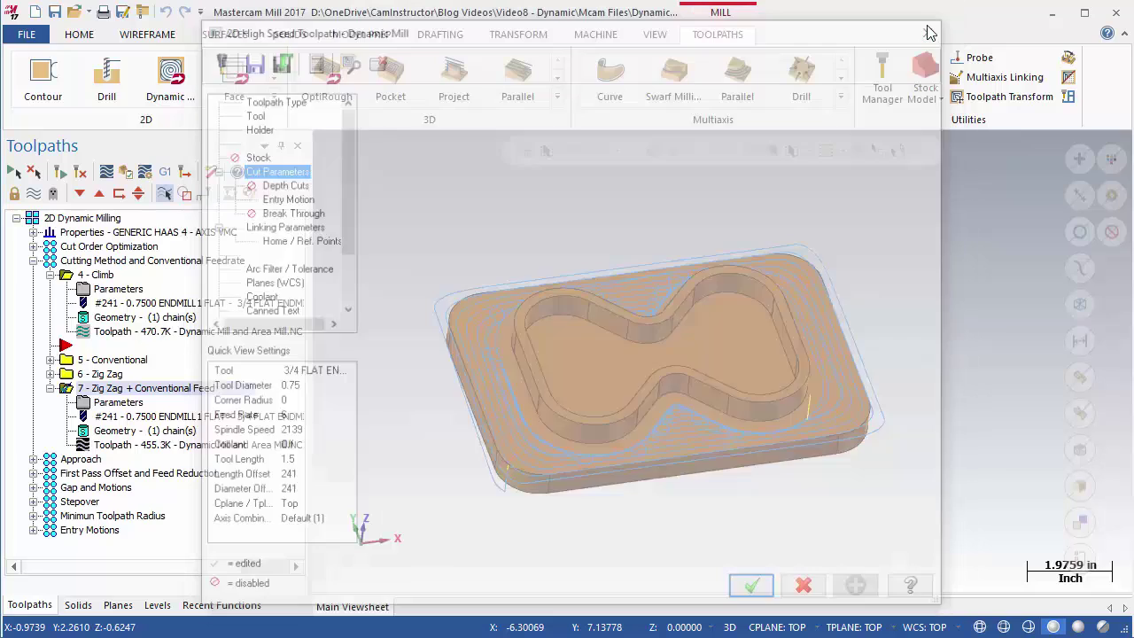
left_click(105, 173)
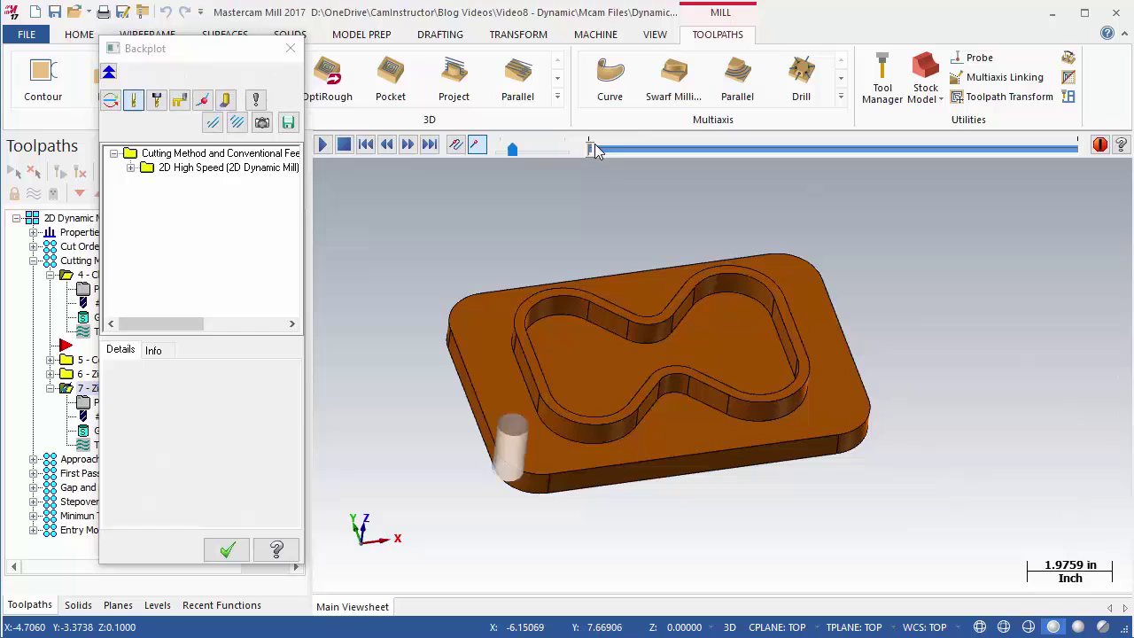
left_click_drag(595, 146, 895, 153)
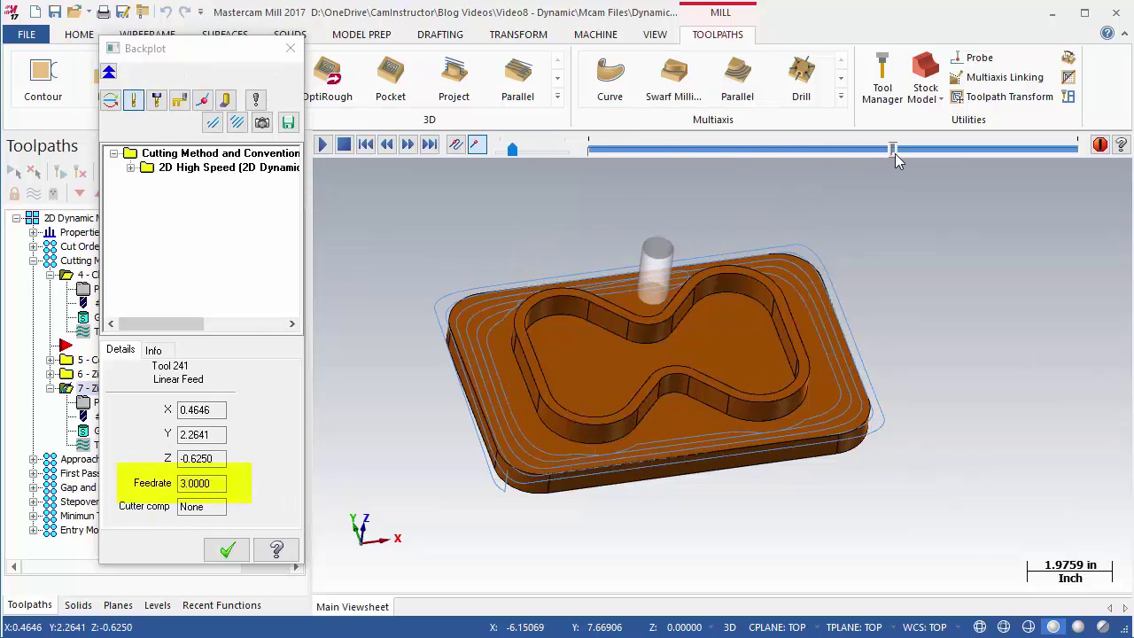
left_click(325, 145)
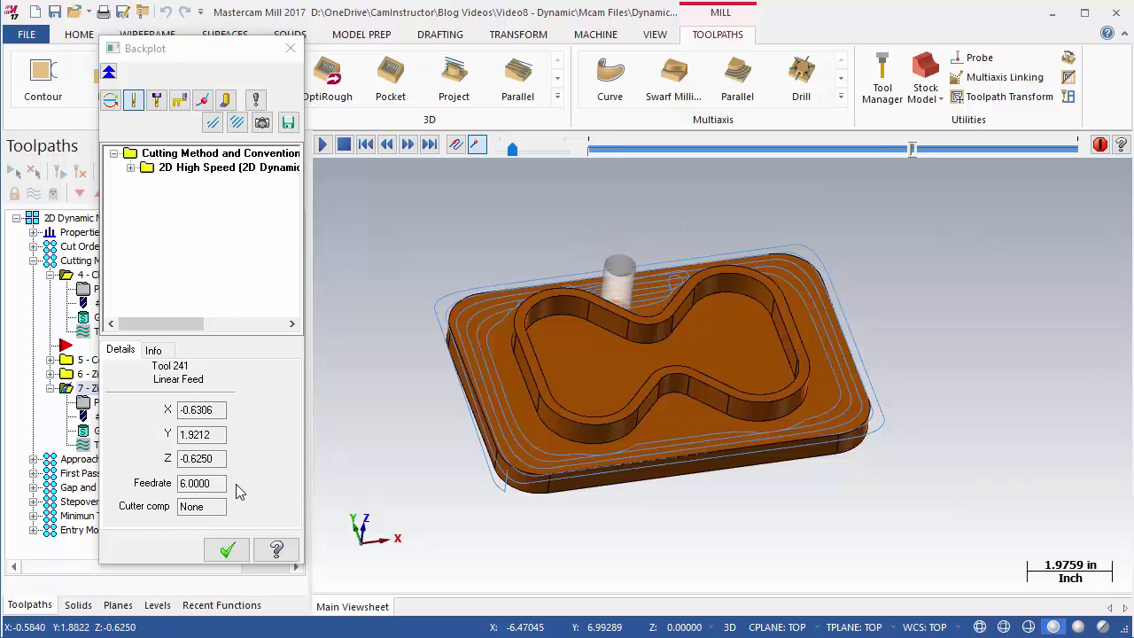
key("Escape")
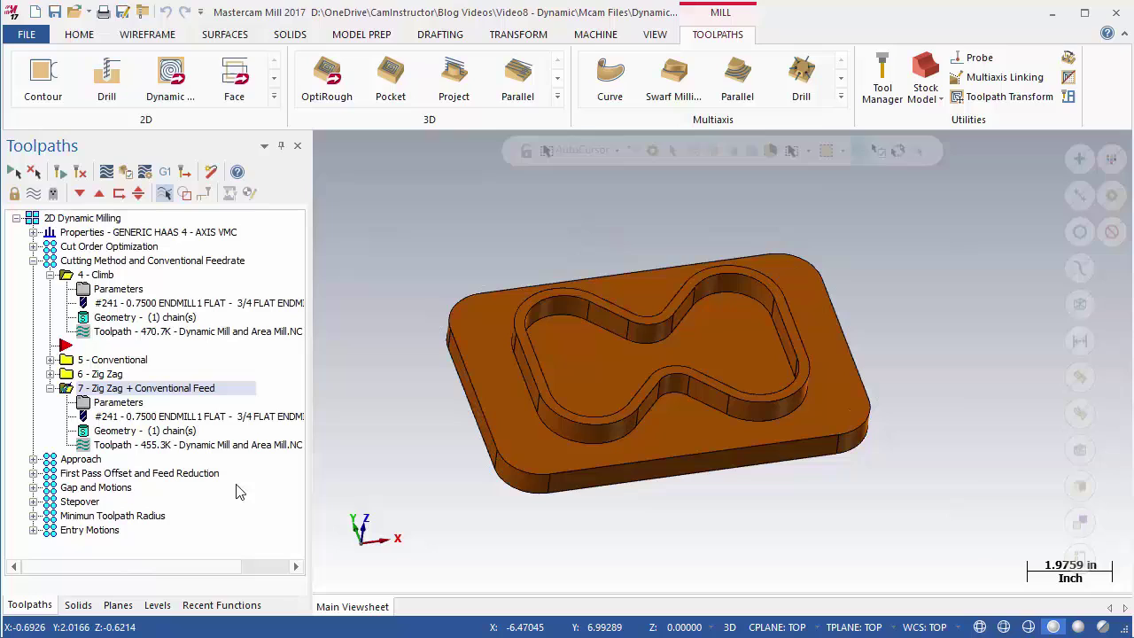